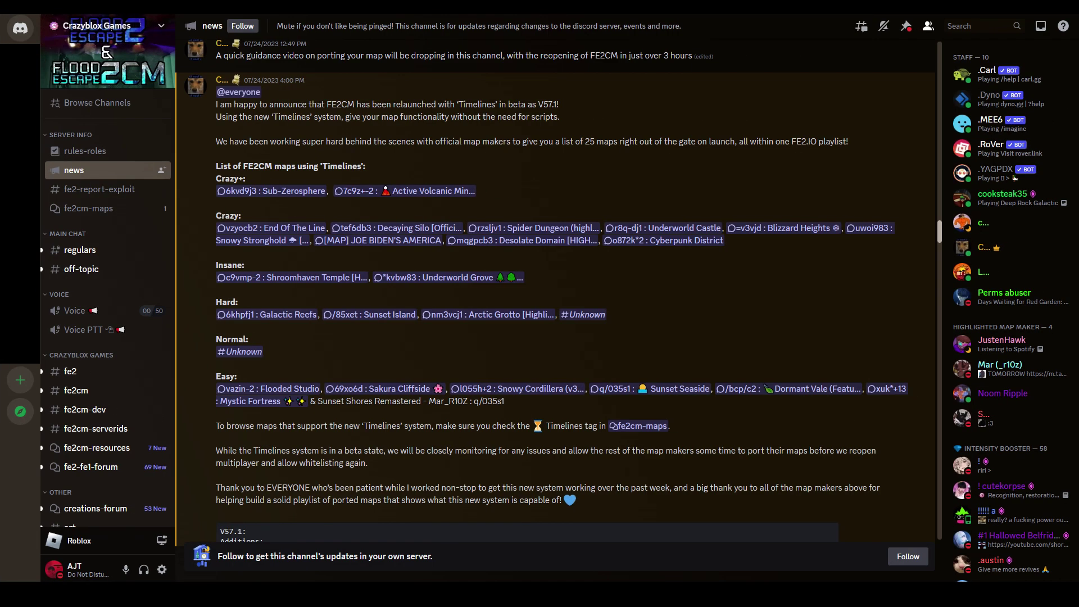
Read the FE2CM Timelines relaunch announcement in the Crazyblox Games news channel
scroll(556, 281, down, 10)
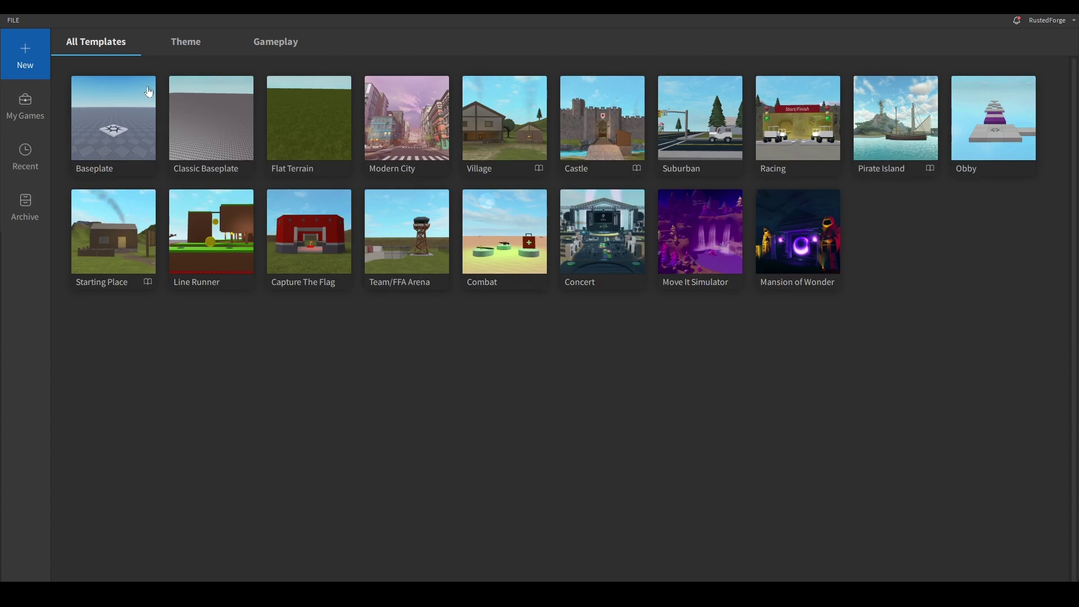
Switch to Roblox Studio, create a place from the Baseplate template and turn off Use2022Materials in MaterialService
click(135, 120)
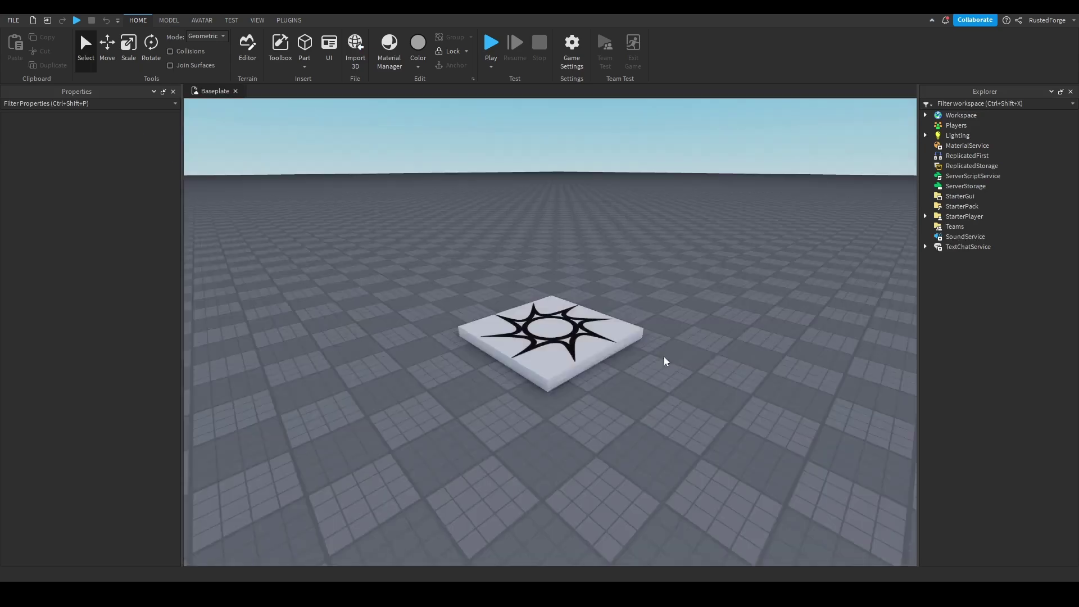
right_drag(665, 359, 690, 322)
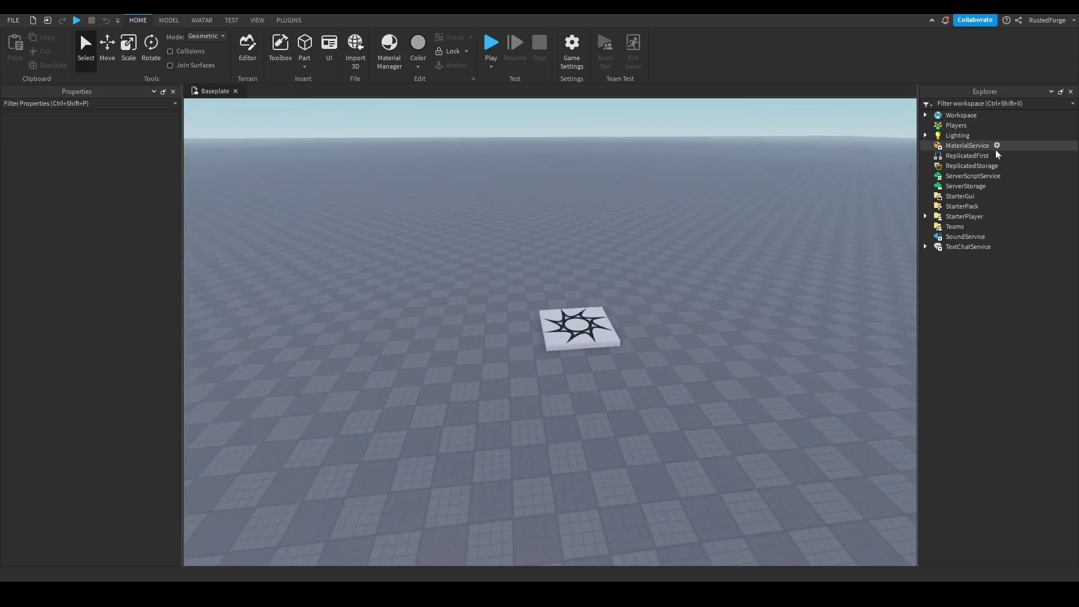
click(968, 147)
scroll(29, 508, down, 3)
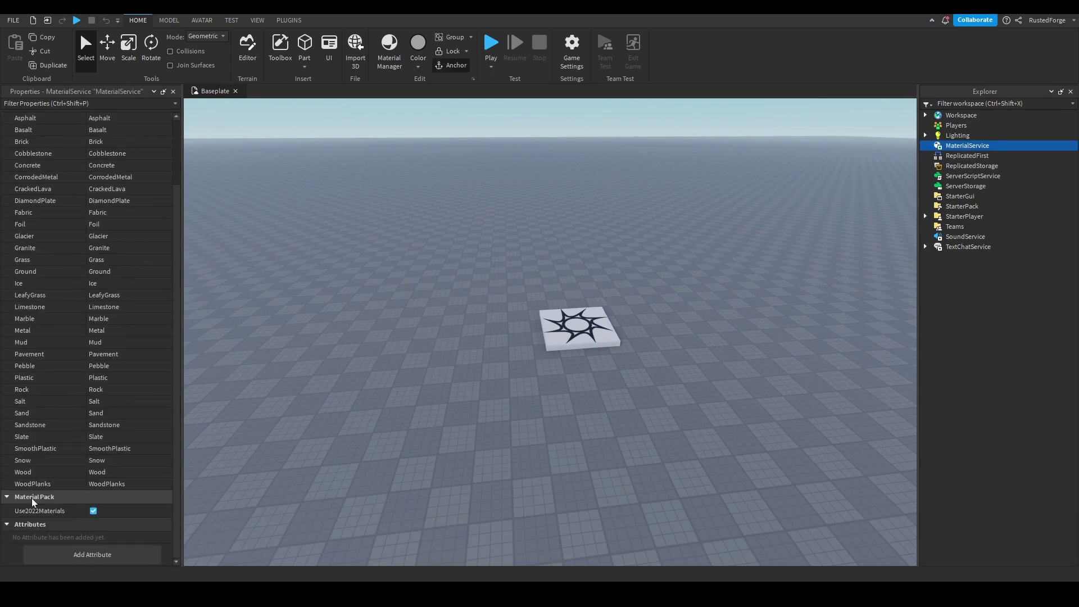
click(95, 512)
right_drag(657, 433, 703, 418)
key(s)
drag(434, 366, 372, 449)
key(w)
key(s)
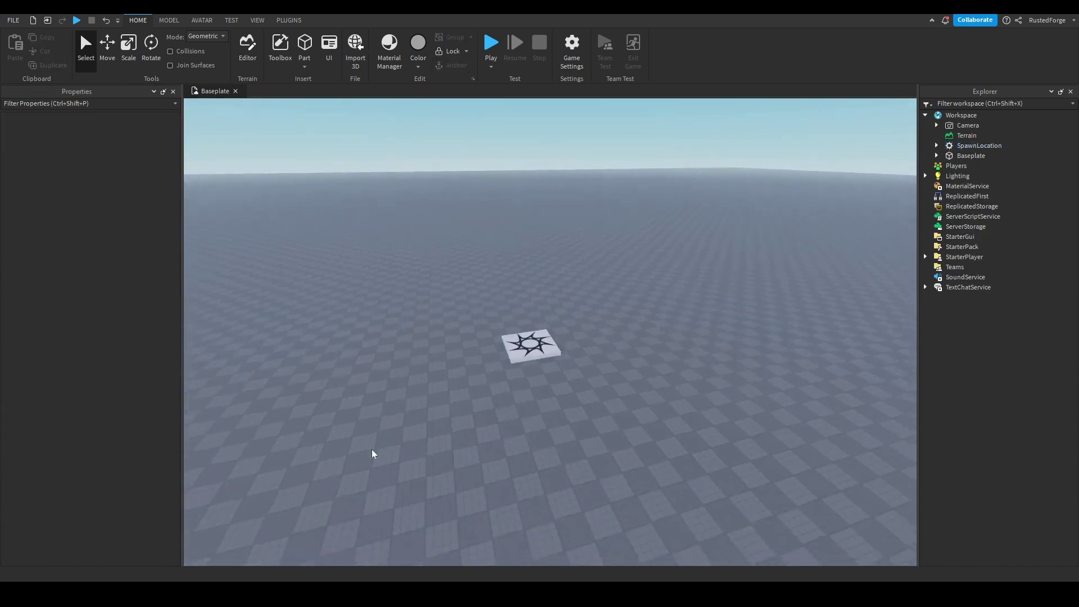
key(s)
drag(565, 278, 506, 303)
key(s)
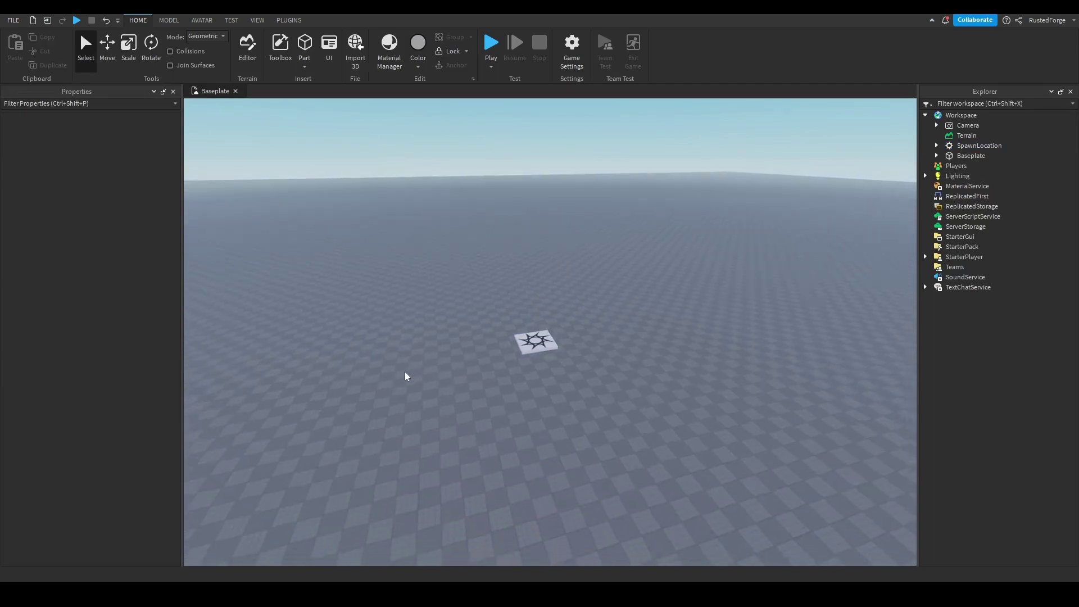
key(w)
right_drag(361, 320, 442, 304)
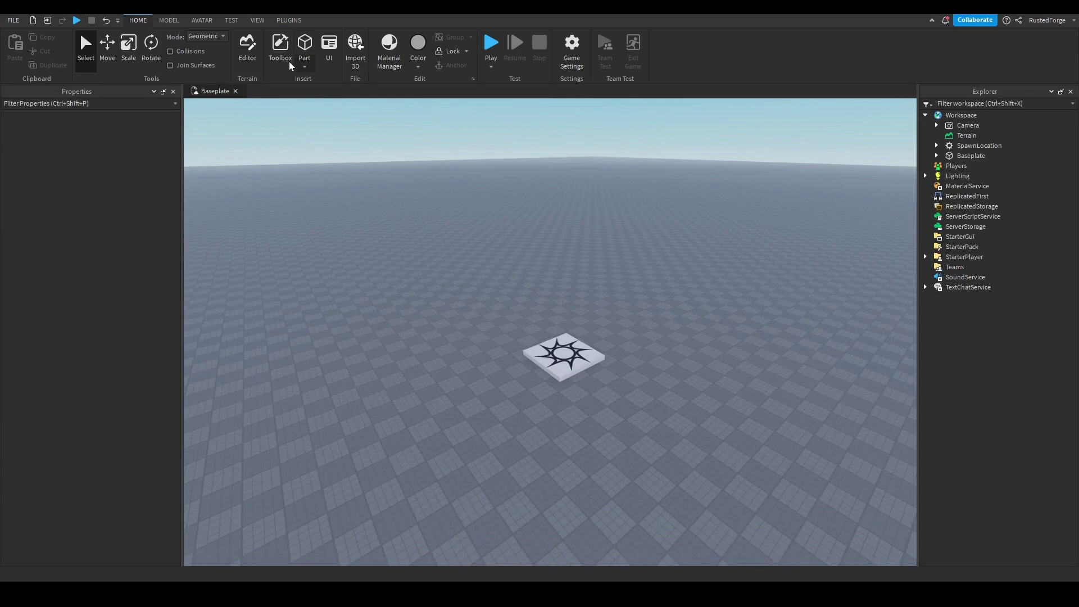
Open the Toolbox and browse through the saved models under My Models
click(257, 21)
click(97, 51)
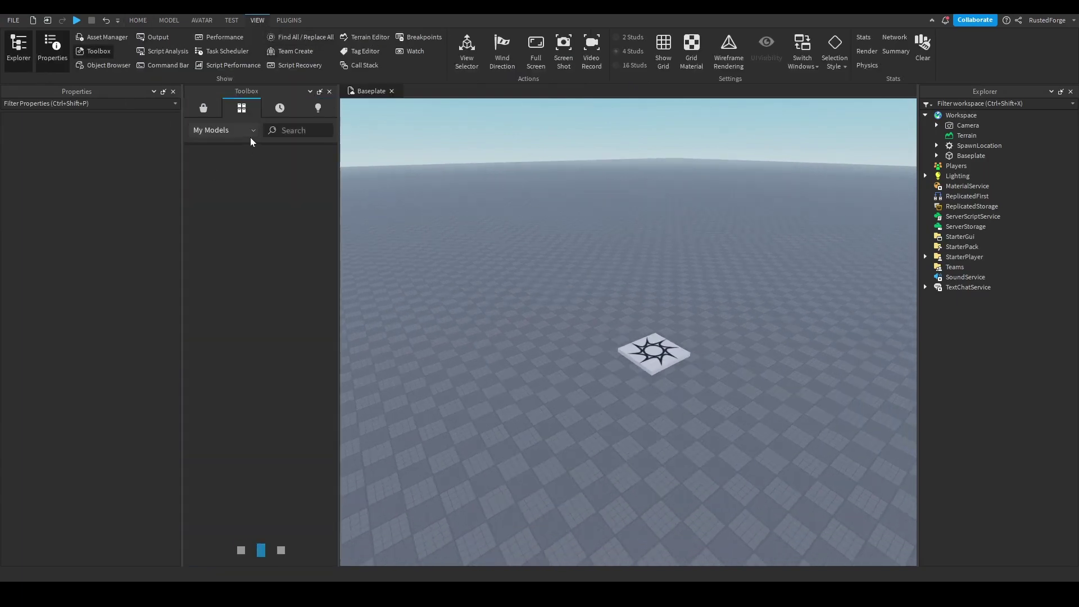
scroll(277, 365, down, 4)
scroll(275, 414, down, 5)
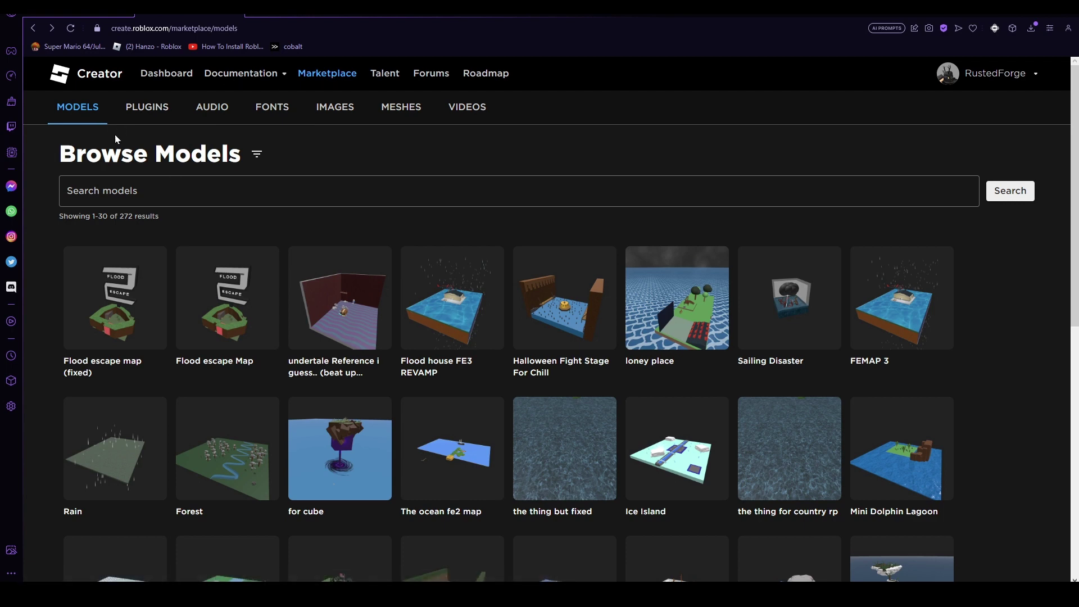
Switch to the Creator Marketplace in the browser, search the models for "fe2" and view the FE2CM Kit page
click(118, 191)
text(fe2)
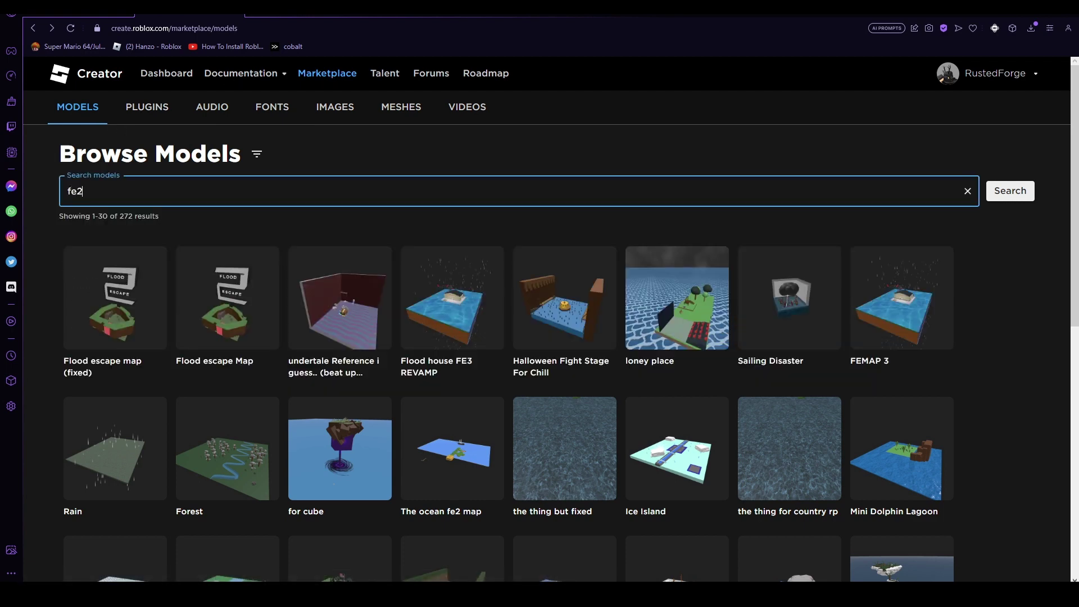
key(Return)
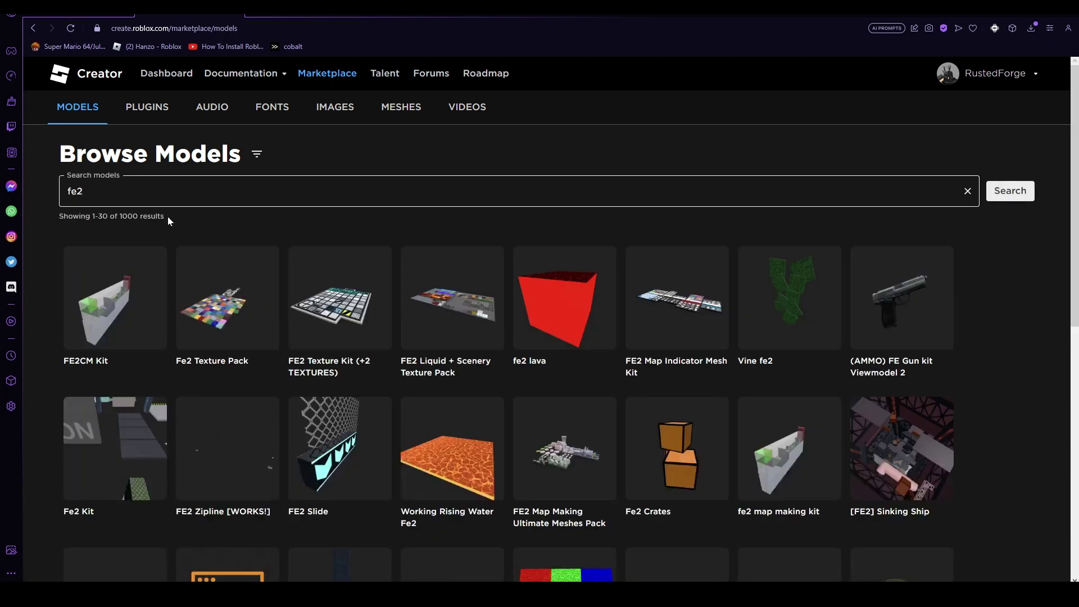
click(87, 331)
scroll(180, 374, down, 4)
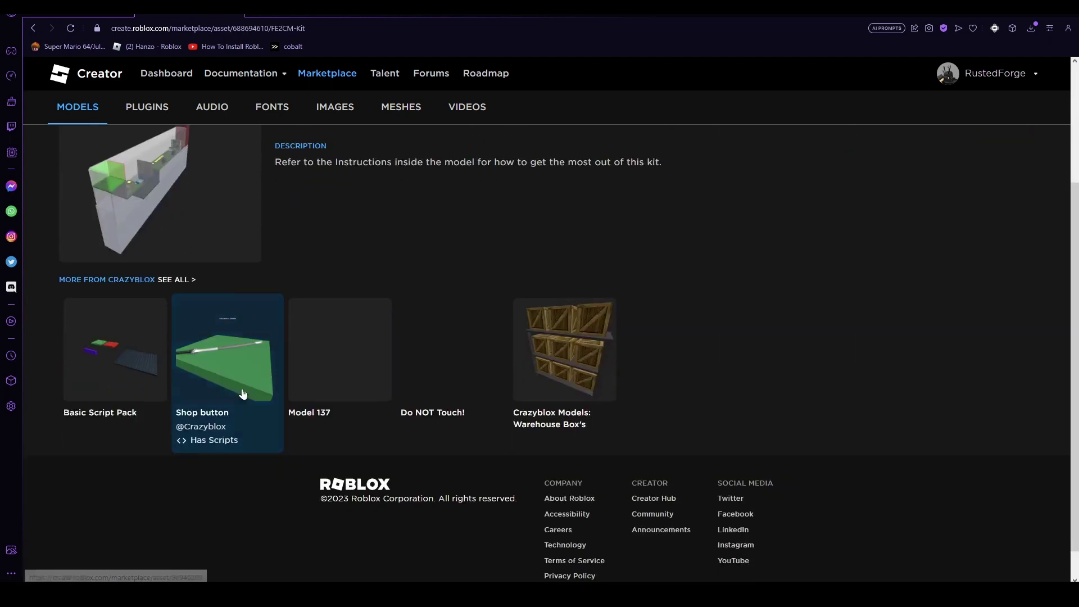
scroll(240, 386, up, 4)
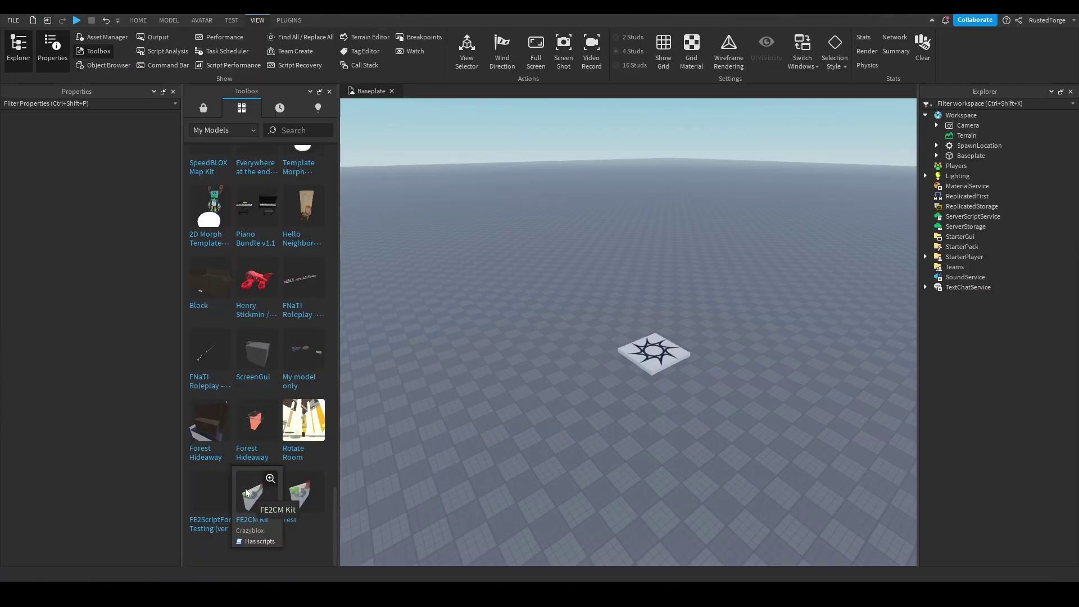
Switch back to Roblox Studio, insert the FE2CM Kit from the saved models and reposition it on the baseplate
click(268, 487)
scroll(549, 357, up, 10)
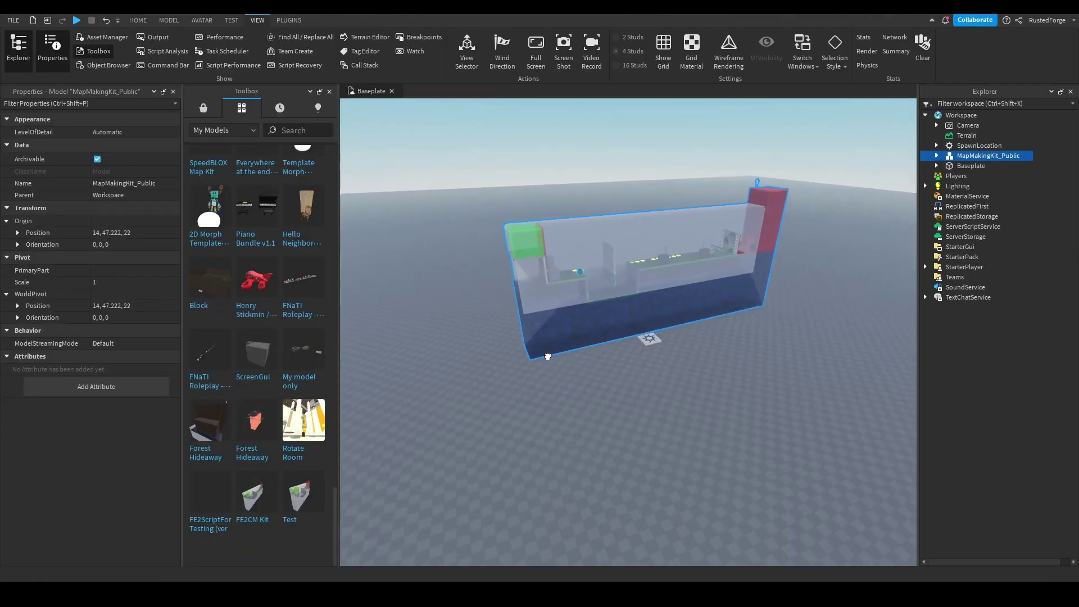
drag(544, 356, 590, 280)
right_drag(547, 395, 528, 449)
scroll(528, 448, down, 5)
scroll(530, 445, down, 3)
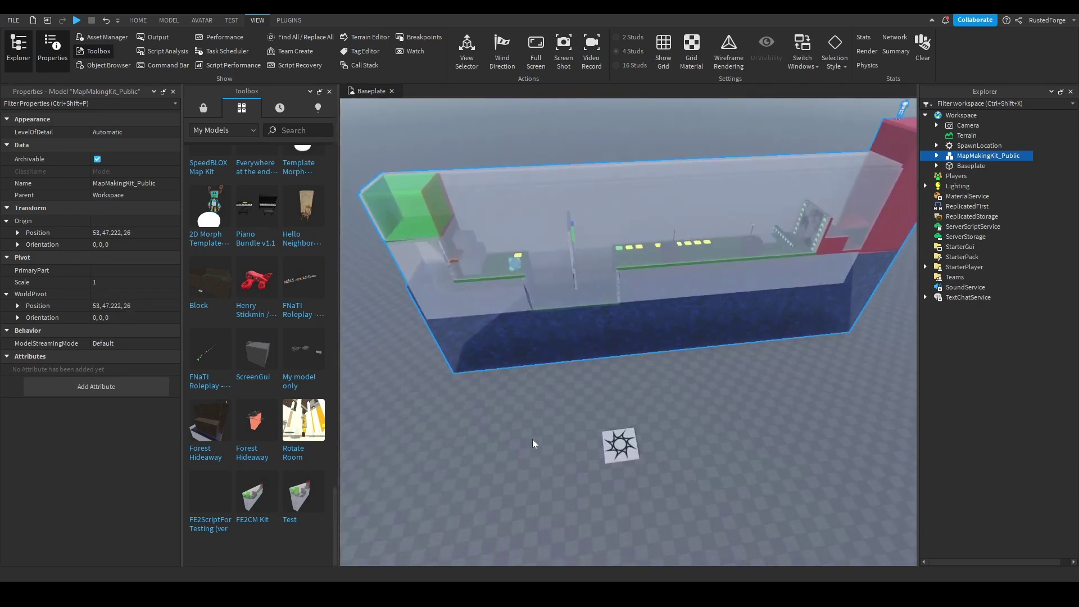
Ungroup the inserted map-making kit and delete the three large translucent parts enclosing the course
key(ctrl+u)
click(598, 419)
click(682, 180)
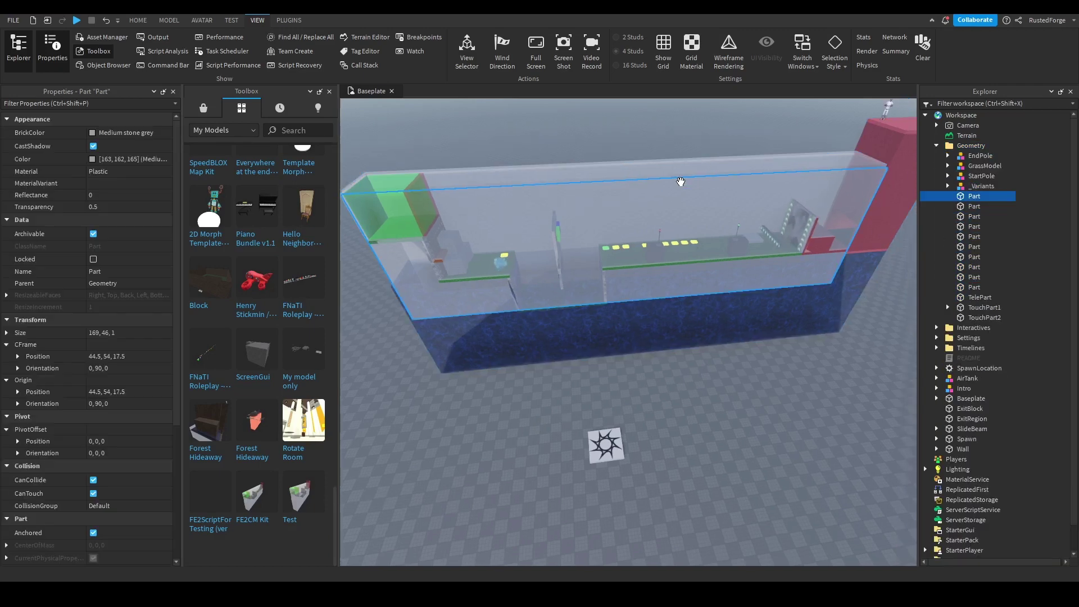
key(Delete)
click(695, 178)
key(Delete)
click(702, 172)
key(Delete)
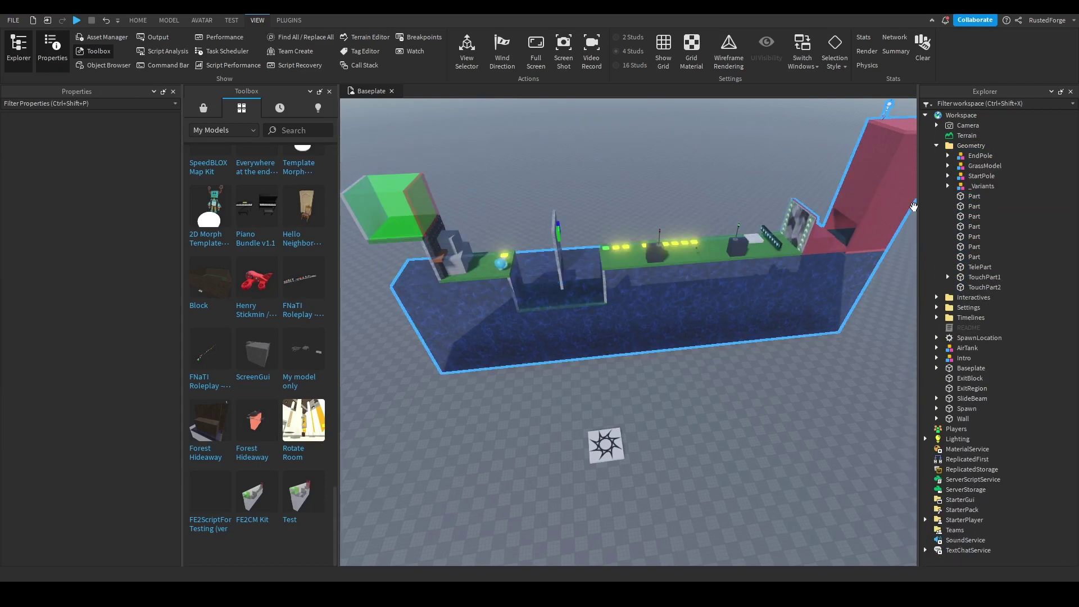
Skim the Timelines documentation in the kit's README script, close it and delete the script from Workspace
click(936, 146)
double_click(963, 186)
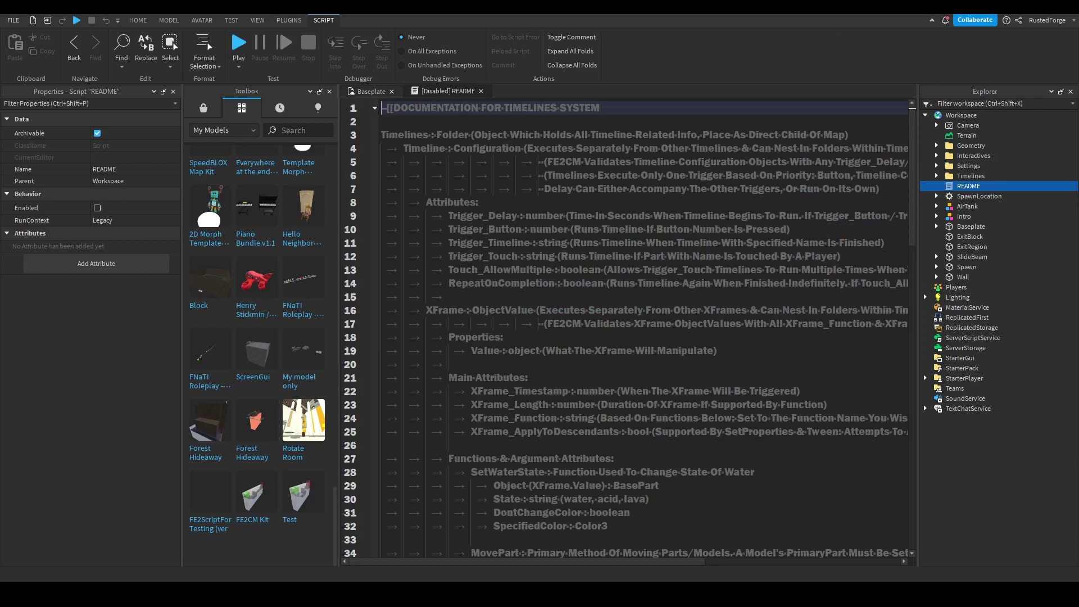
scroll(563, 225, down, 20)
click(481, 91)
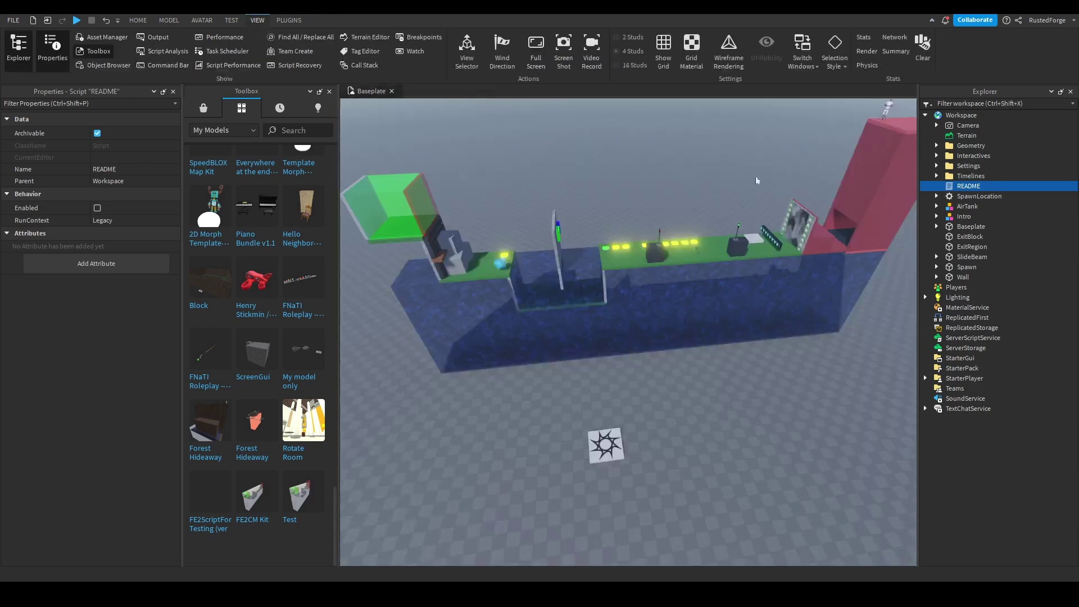
click(716, 171)
click(966, 188)
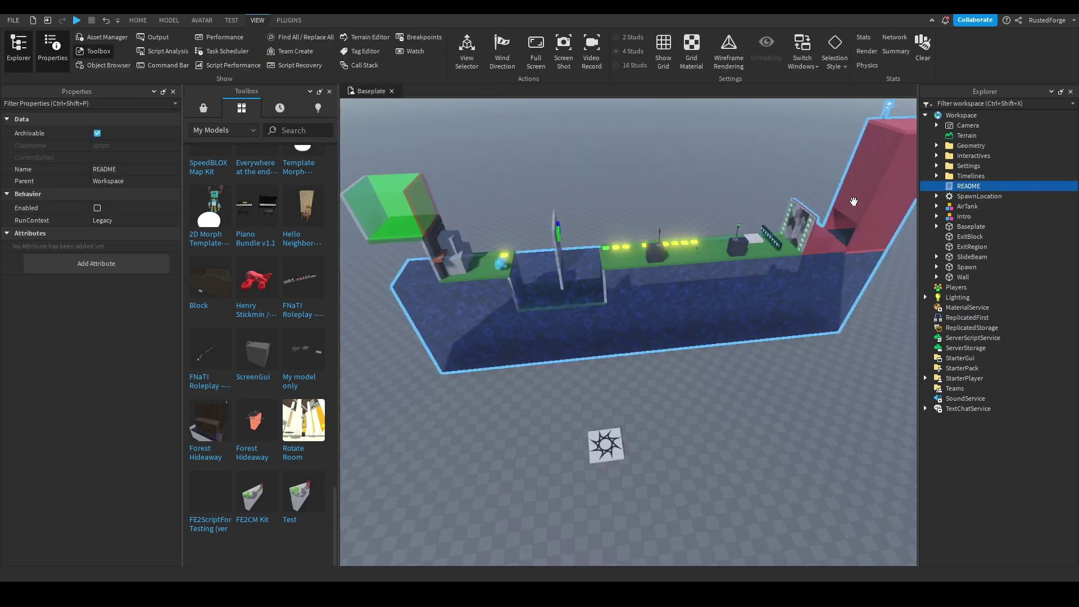
key(Delete)
Insert the FE2CM Terrain Meshes model from the saved models and place it on the baseplate beside the map kit
scroll(229, 312, down, 10)
scroll(229, 312, down, 5)
scroll(391, 409, up, 5)
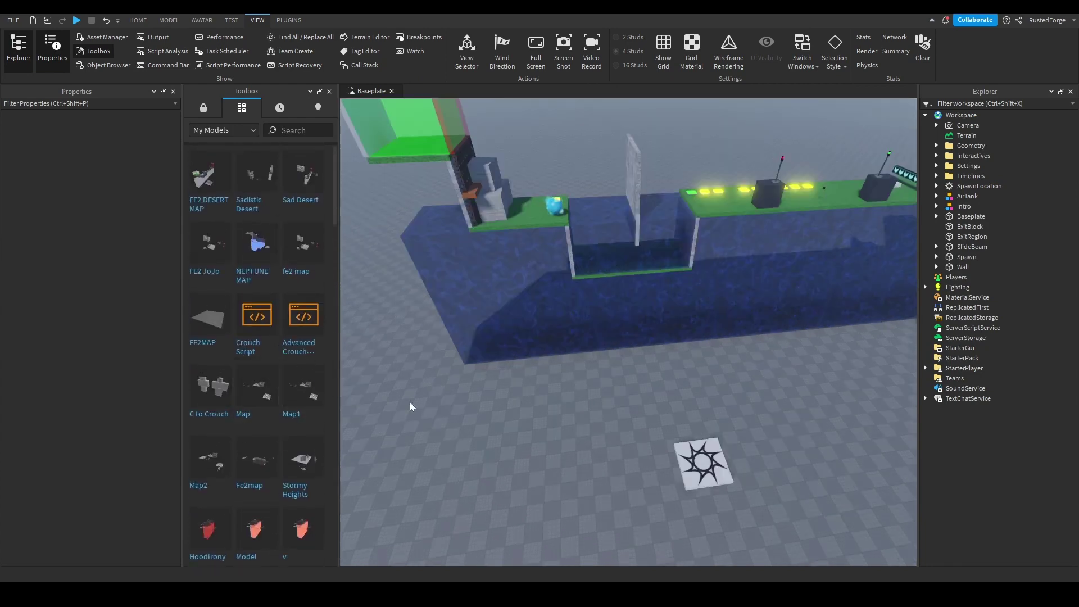
right_drag(410, 407, 434, 394)
scroll(304, 419, down, 4)
key(w)
key(s)
key(d)
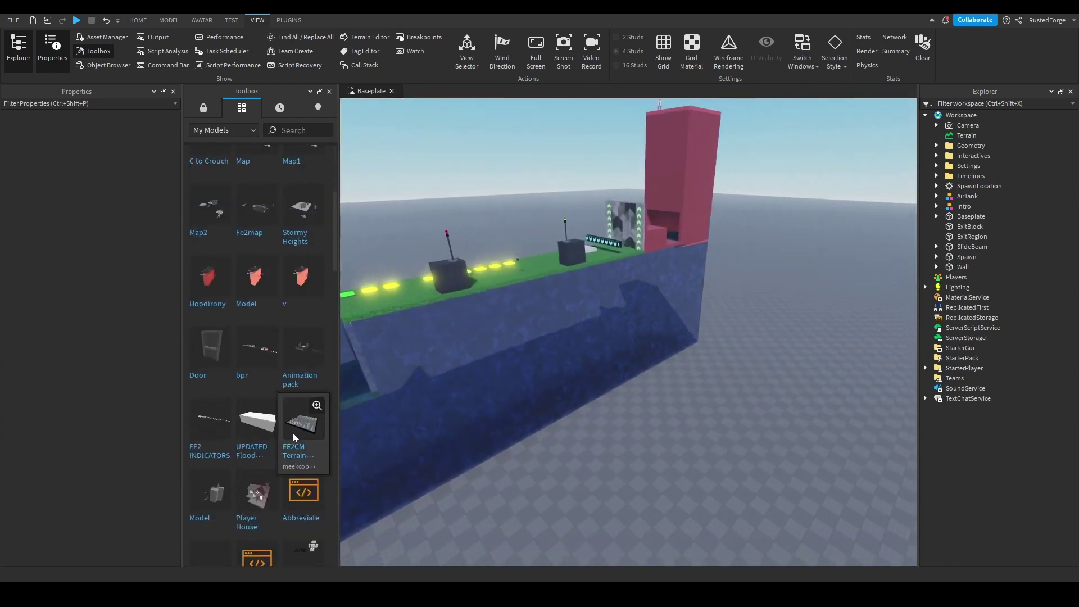
key(w)
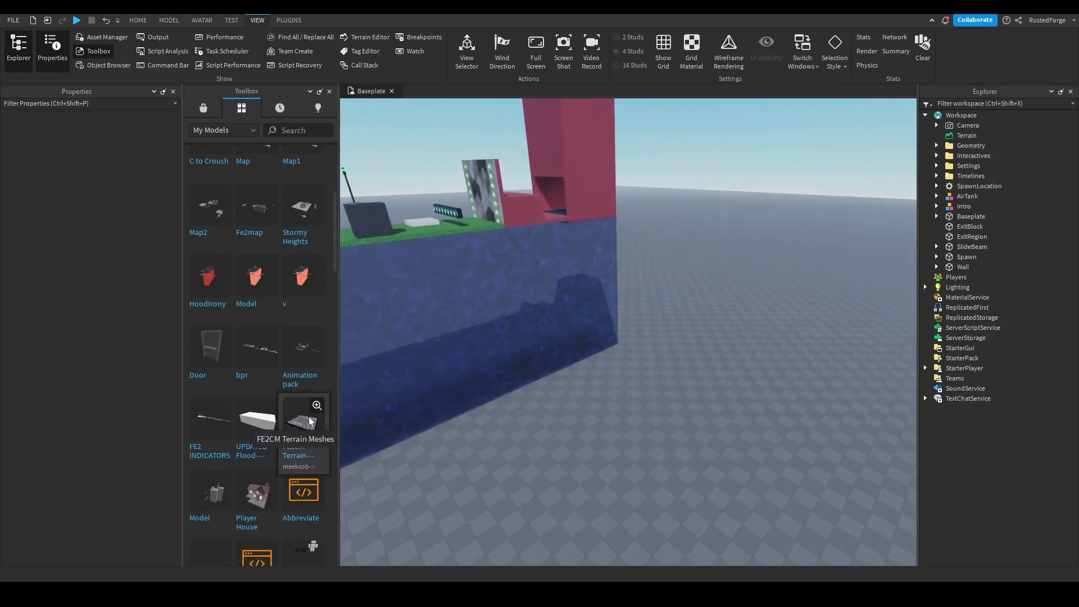
drag(300, 431, 545, 439)
right_drag(544, 439, 709, 385)
drag(708, 385, 609, 485)
Ungroup the FE2CM Terrain Meshes model into separate parts in Workspace
key(ctrl+u)
click(640, 350)
scroll(640, 350, down, 6)
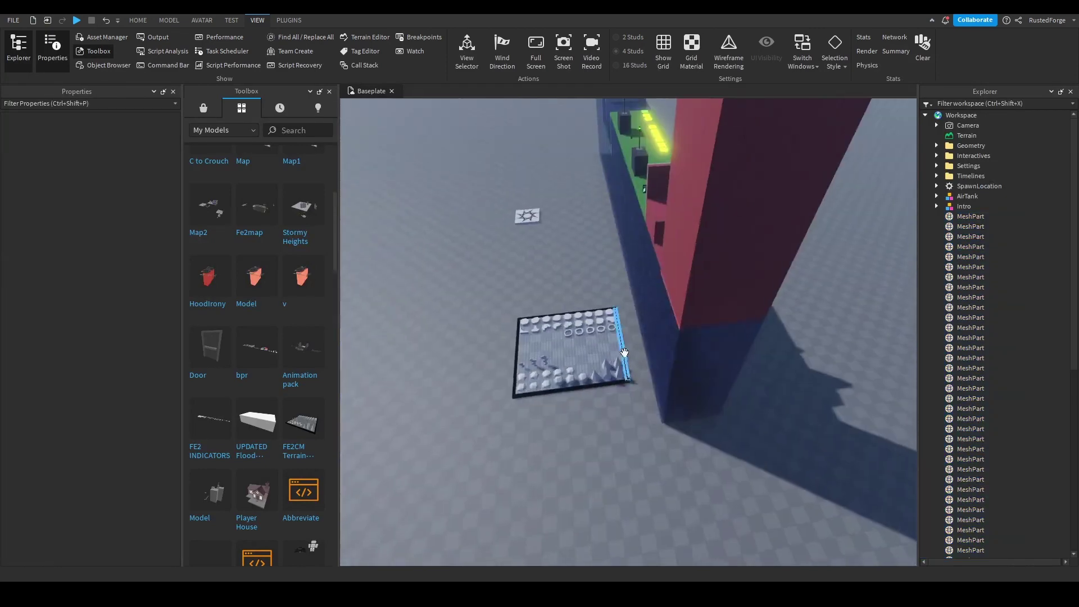
key(s)
key(a)
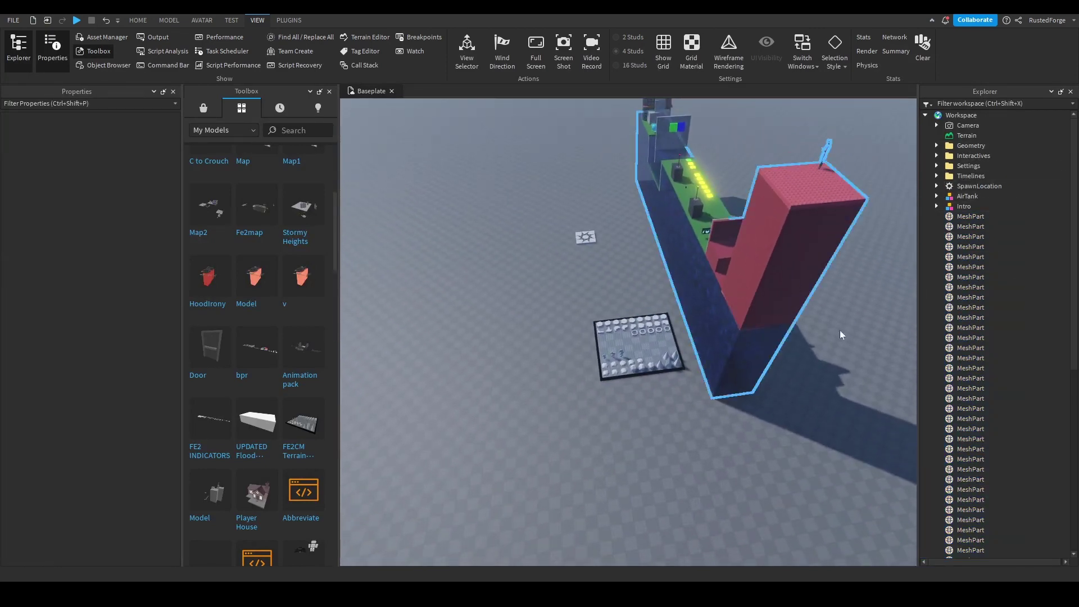
Delete the Baseplate from Workspace
scroll(1057, 250, down, 1)
scroll(1070, 257, down, 10)
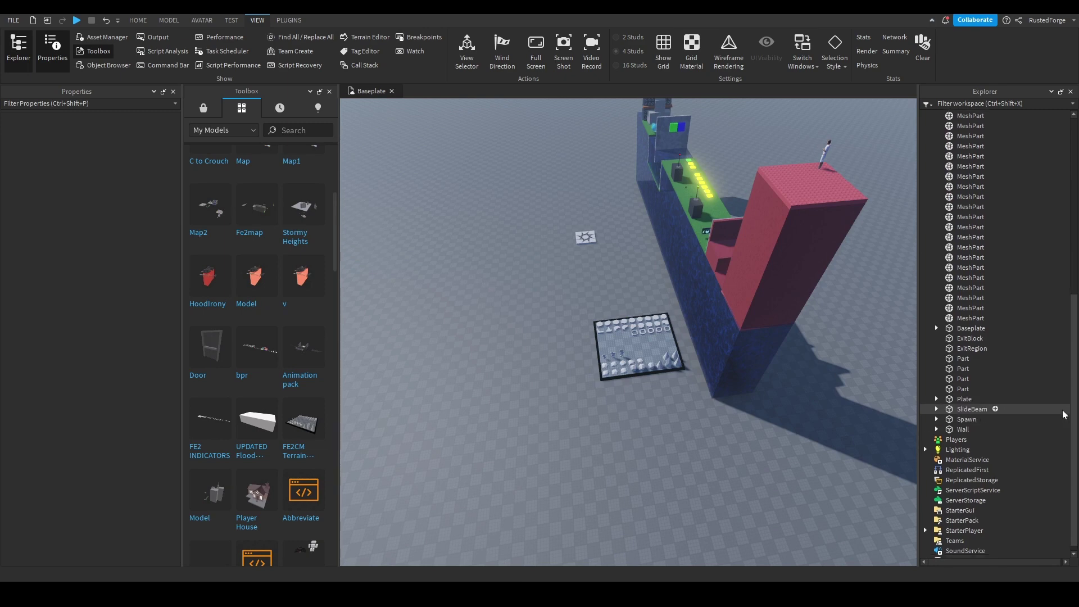
click(967, 321)
key(Delete)
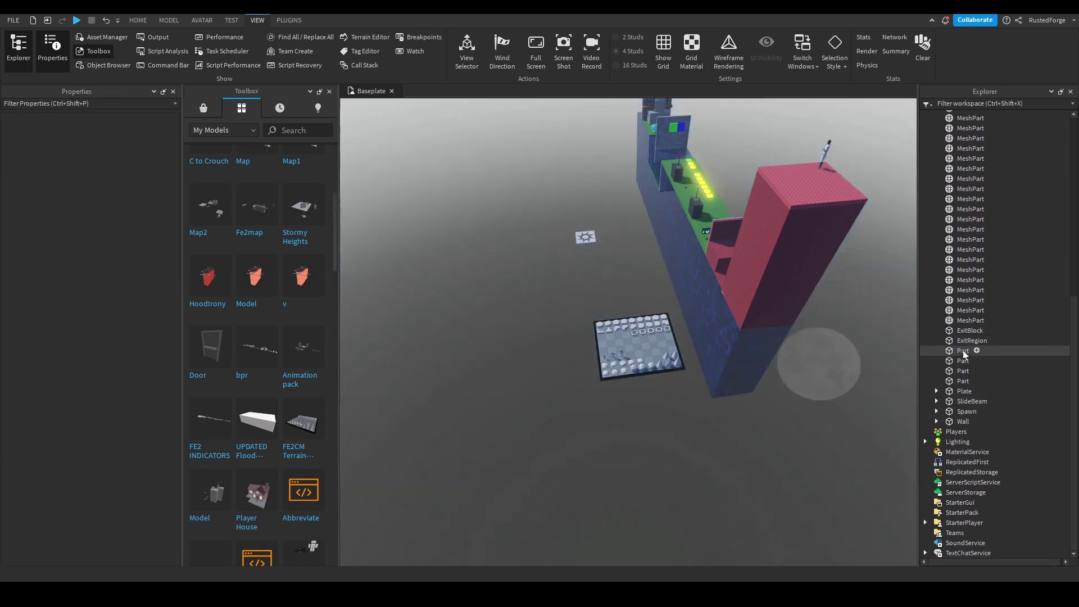
Delete the four black neon border parts around the terrain meshes' plate
drag(963, 352, 962, 359)
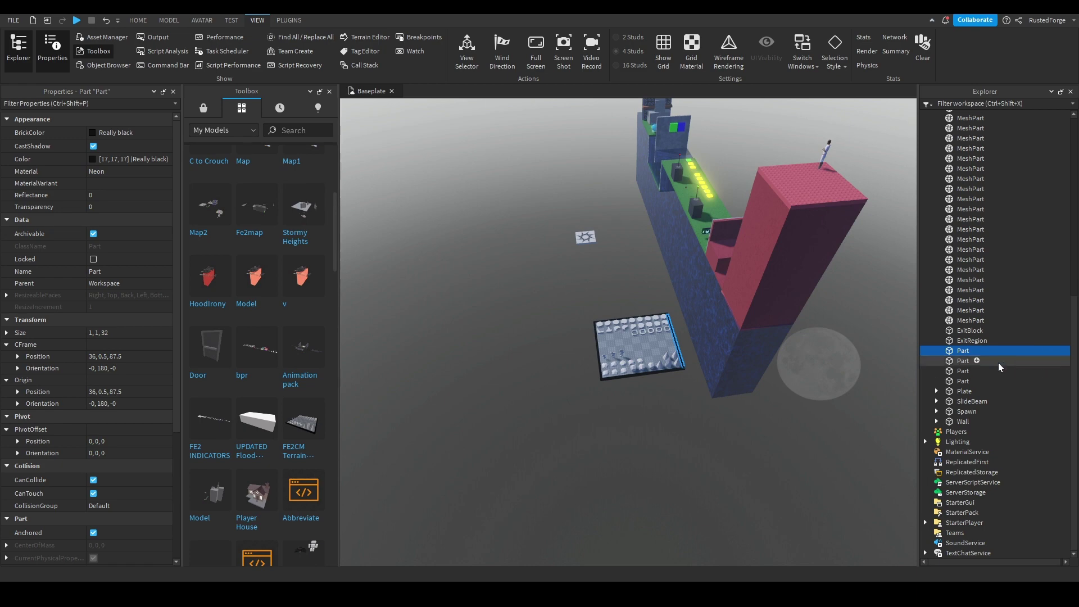
key(Delete)
click(959, 382)
key(Delete)
click(958, 374)
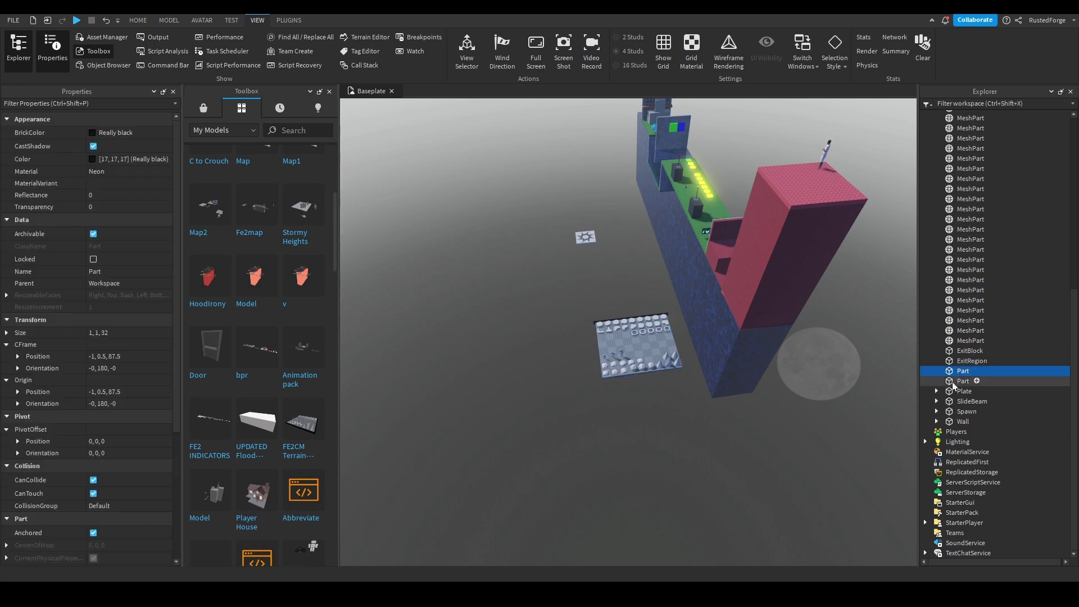
key(Delete)
click(952, 383)
key(Delete)
Move all the terrain mesh parts and their plate into the Geometry folder
drag(670, 299, 464, 411)
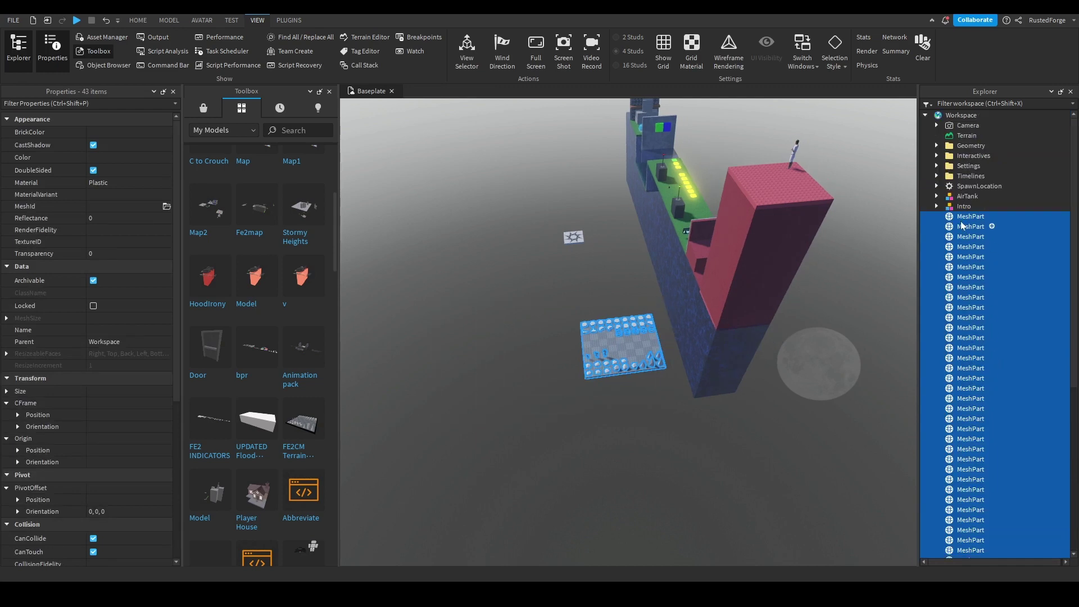
drag(962, 225, 930, 153)
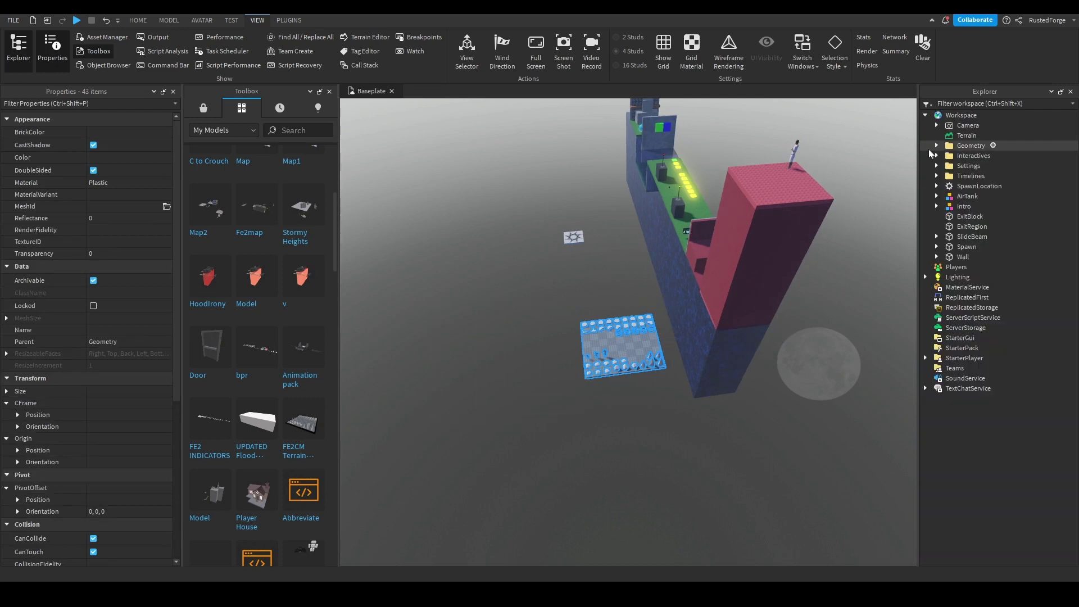
click(573, 268)
Delete the default SpawnLocation pad and close the Toolbox
click(572, 238)
right_drag(572, 238, 566, 250)
scroll(567, 251, up, 3)
key(Delete)
scroll(585, 343, up, 4)
right_drag(585, 343, 571, 329)
scroll(585, 343, down, 5)
click(329, 91)
Group all the map folders, models and parts in Workspace, from Geometry through Wall, into one model
key(a)
key(s)
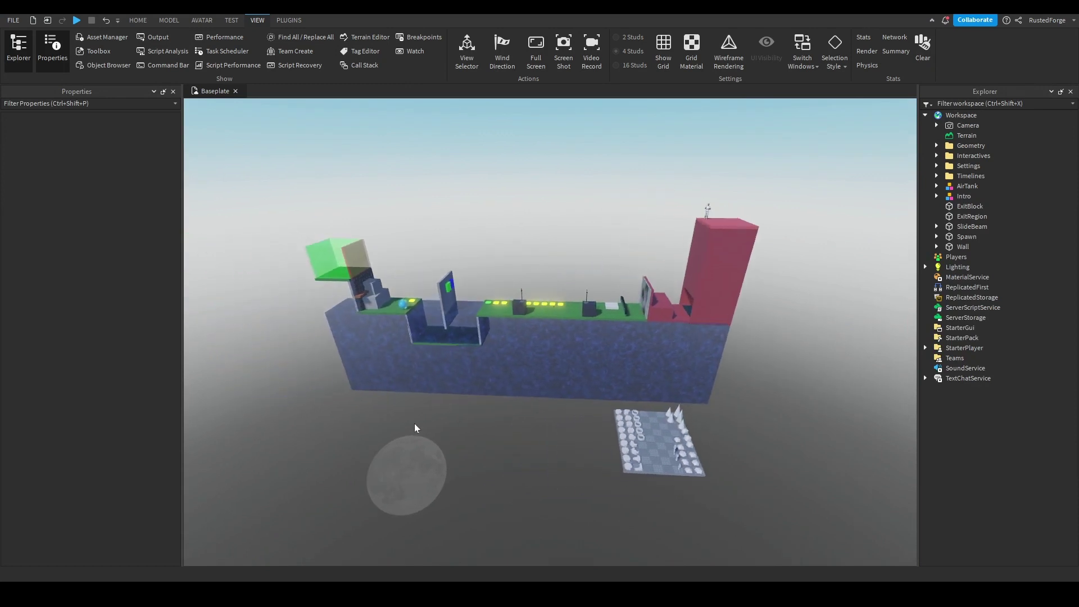
right_drag(431, 424, 530, 366)
key(s)
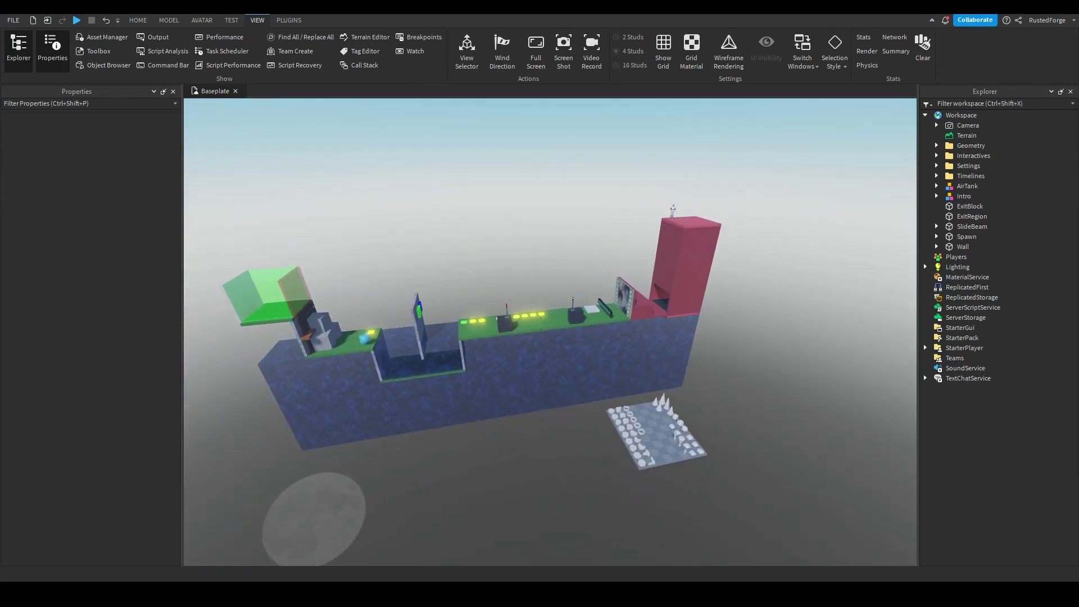
drag(1026, 144, 955, 248)
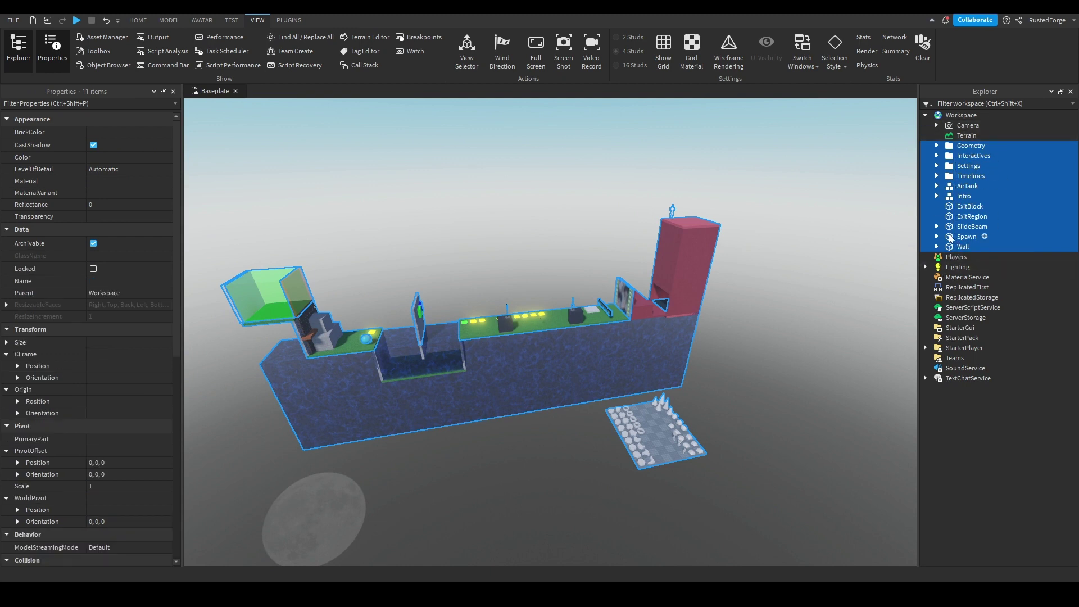
key(ctrl+g)
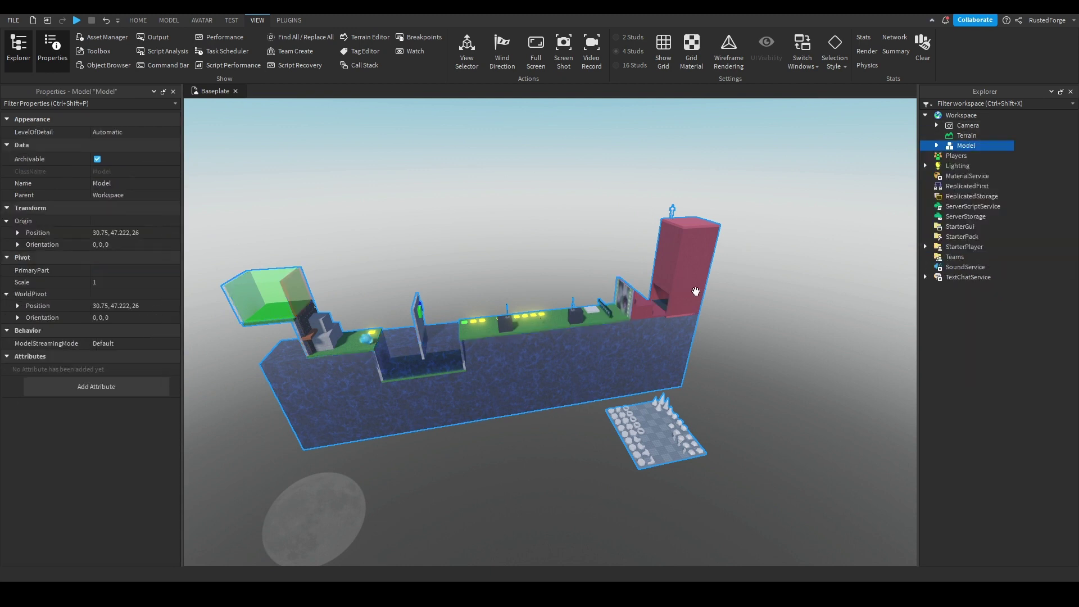
Start saving the grouped map model to Roblox and title the asset "FE2CM MAP"
right_click(965, 147)
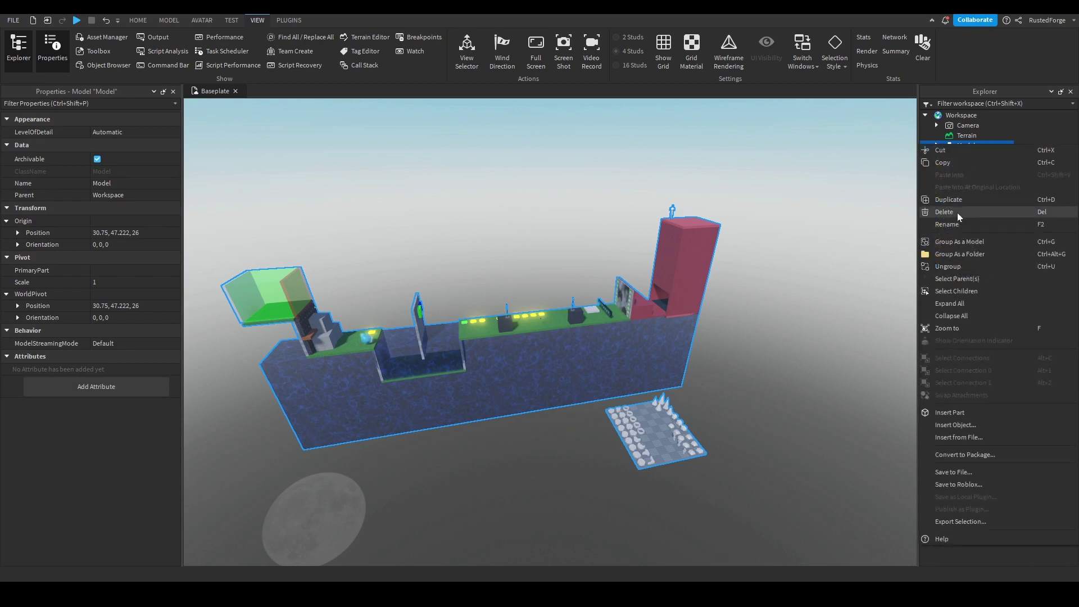
click(973, 485)
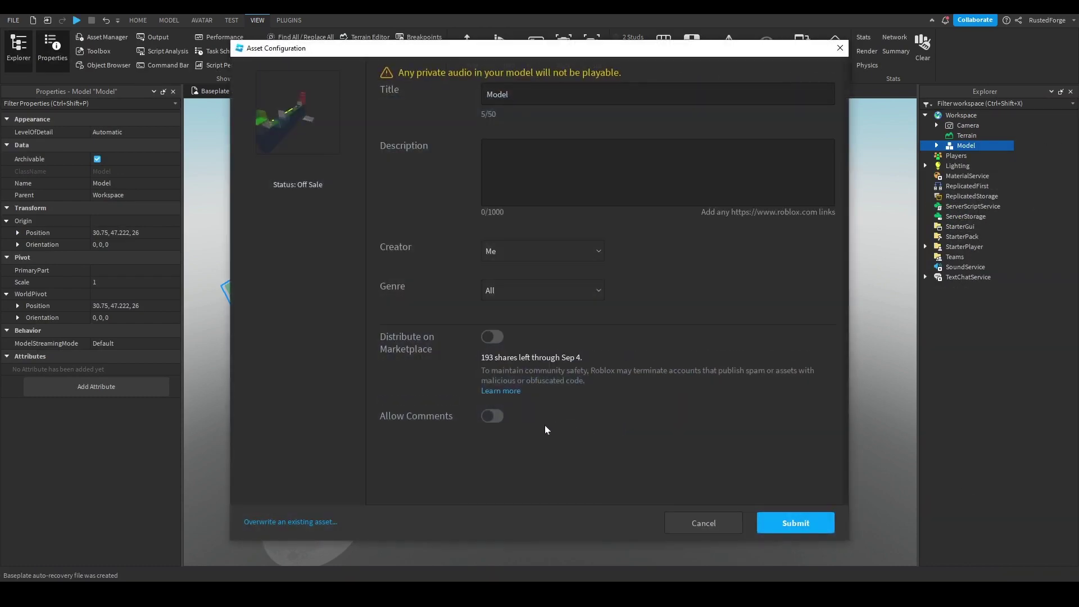
click(403, 86)
key(ctrl+a)
key(BackSpace)
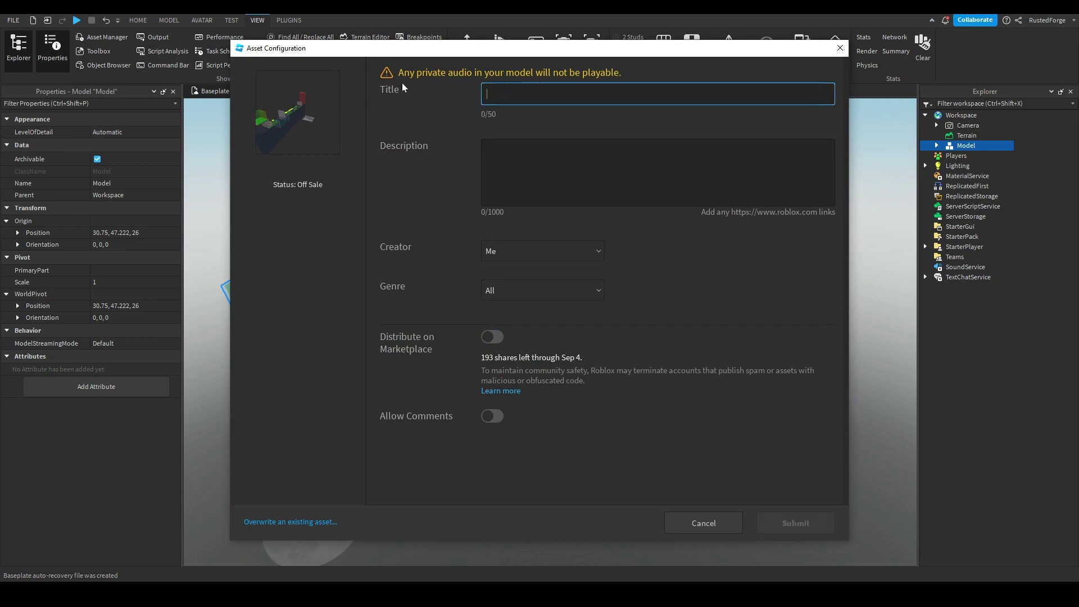
text(FE2CM )
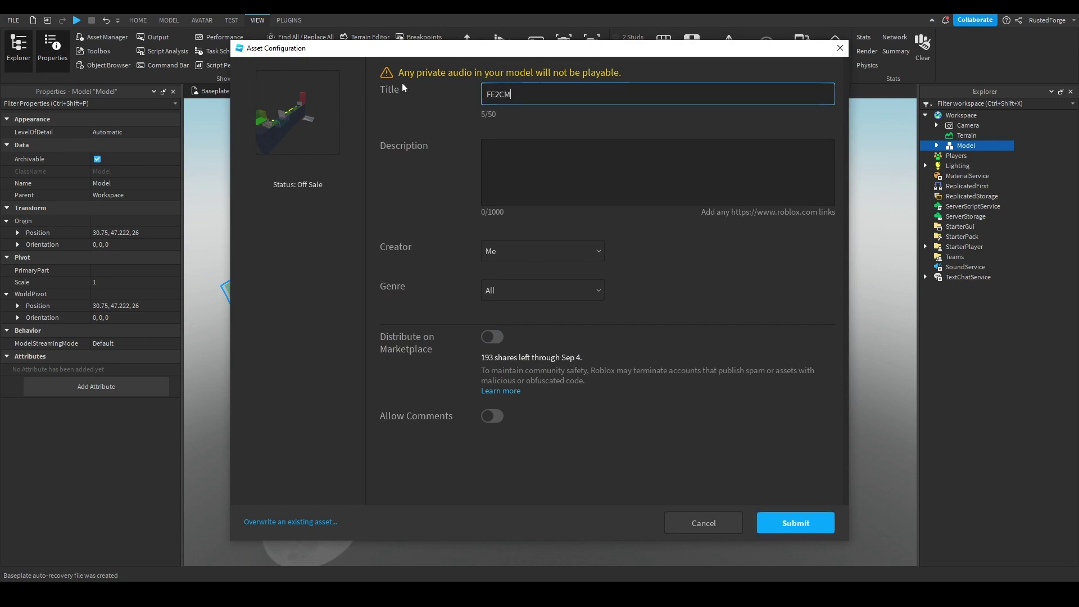
text(MAP2)
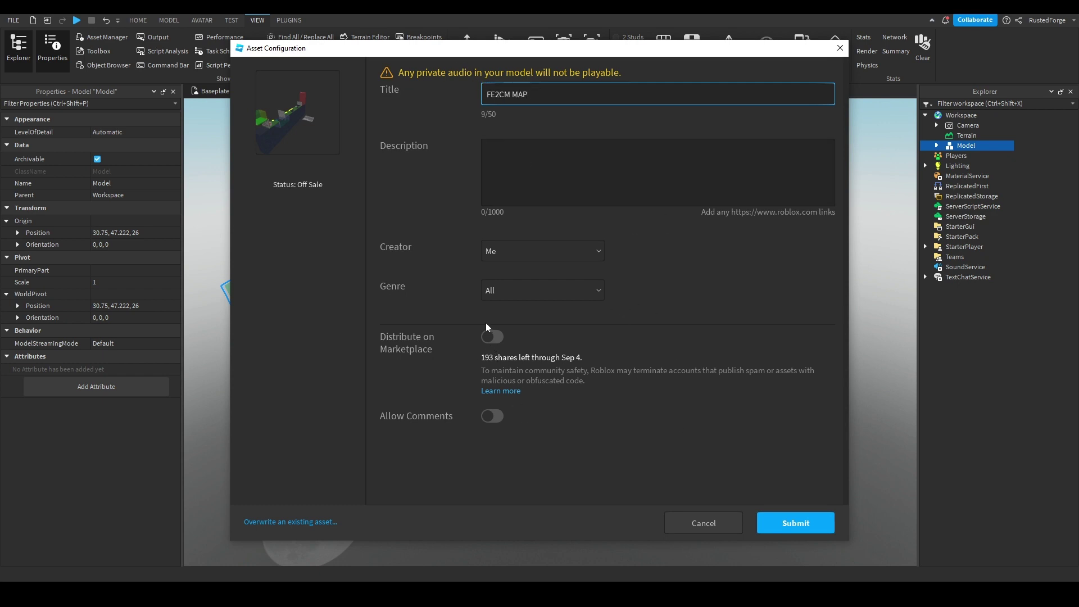
Enable Distribute on Marketplace for the asset, submit it and close the Asset Configuration dialog
click(493, 339)
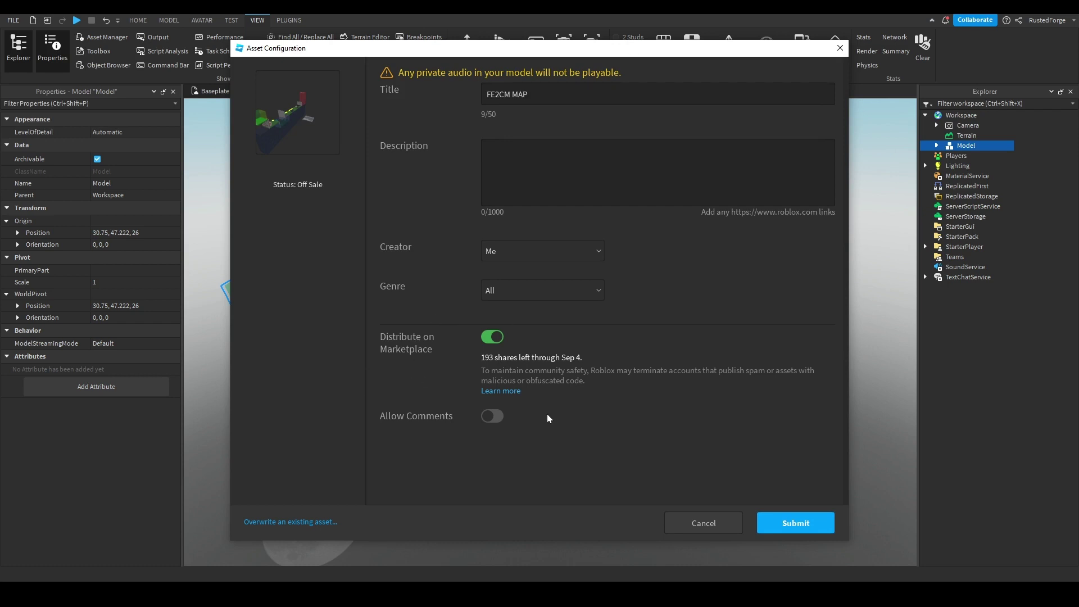
click(799, 526)
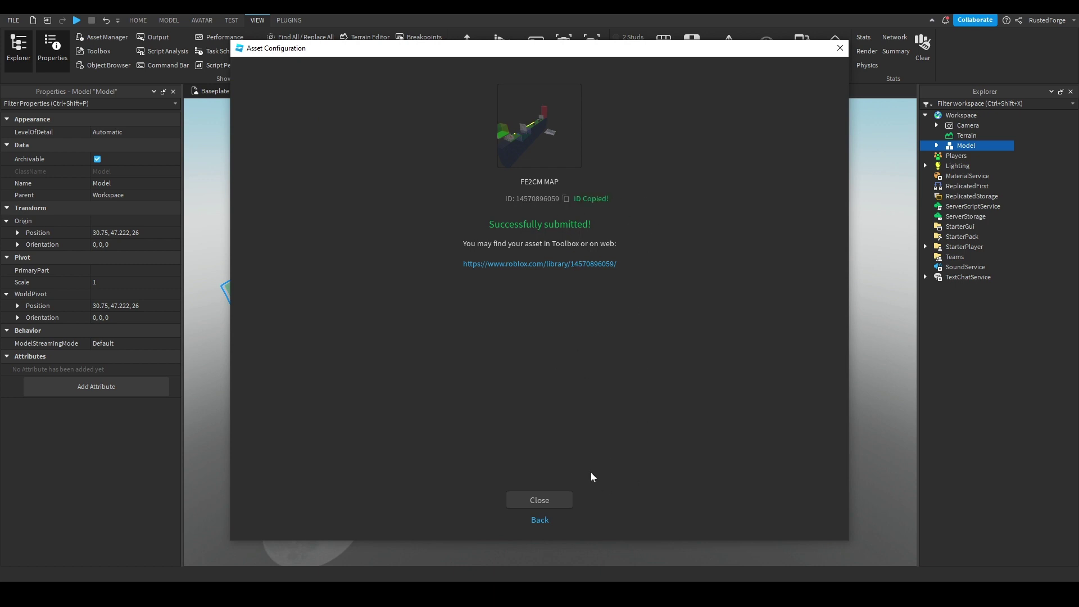
click(565, 501)
Switch to Flood Escape 2: Community Maps, paste the copied asset ID as the map ID and whitelist the map
scroll(626, 442, up, 5)
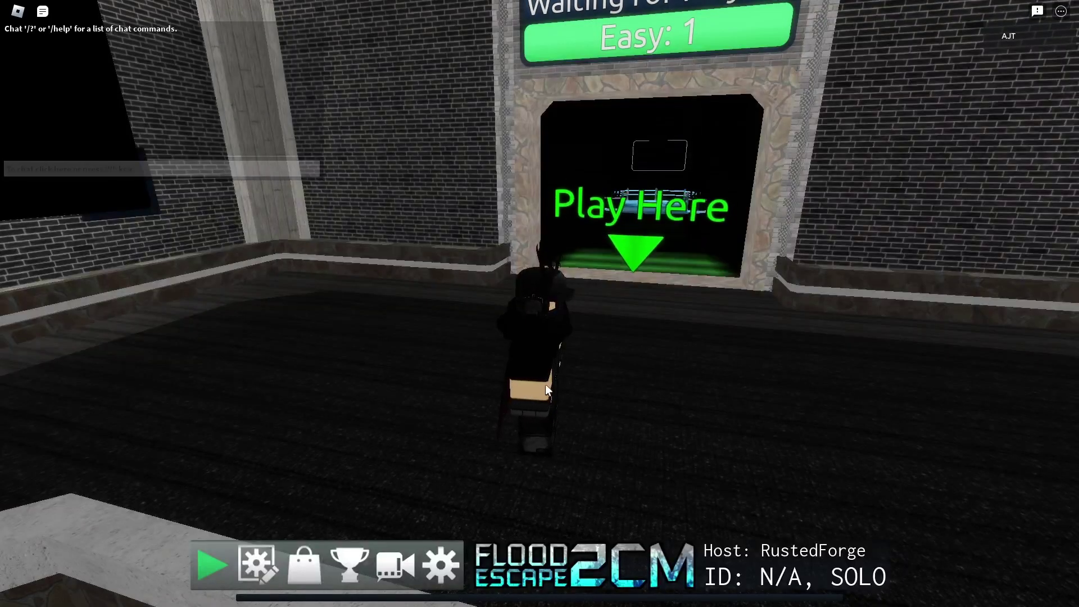
right_drag(545, 383, 538, 392)
key(w)
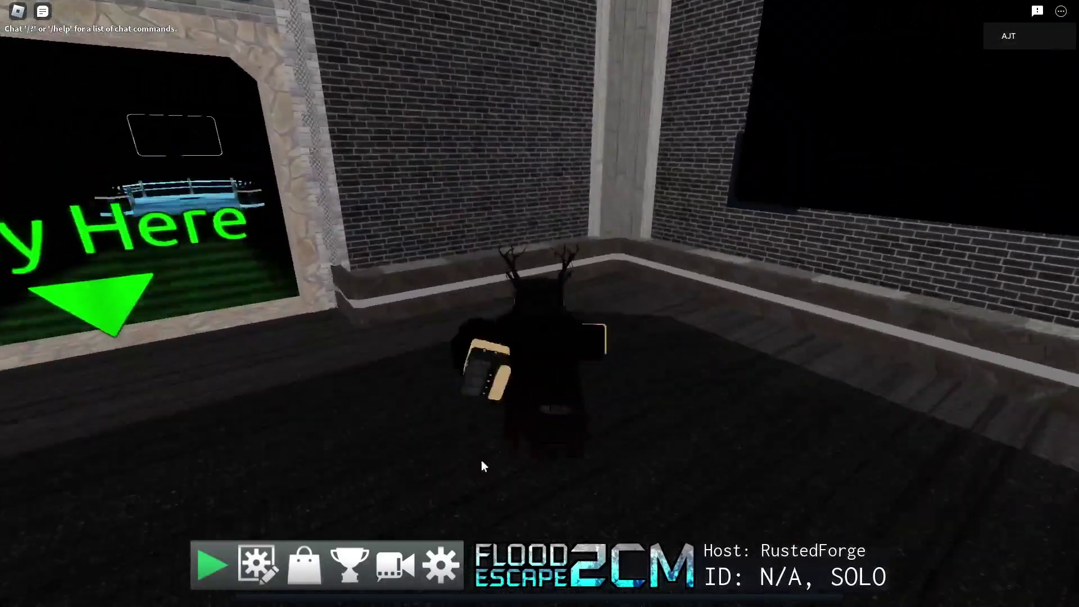
click(259, 565)
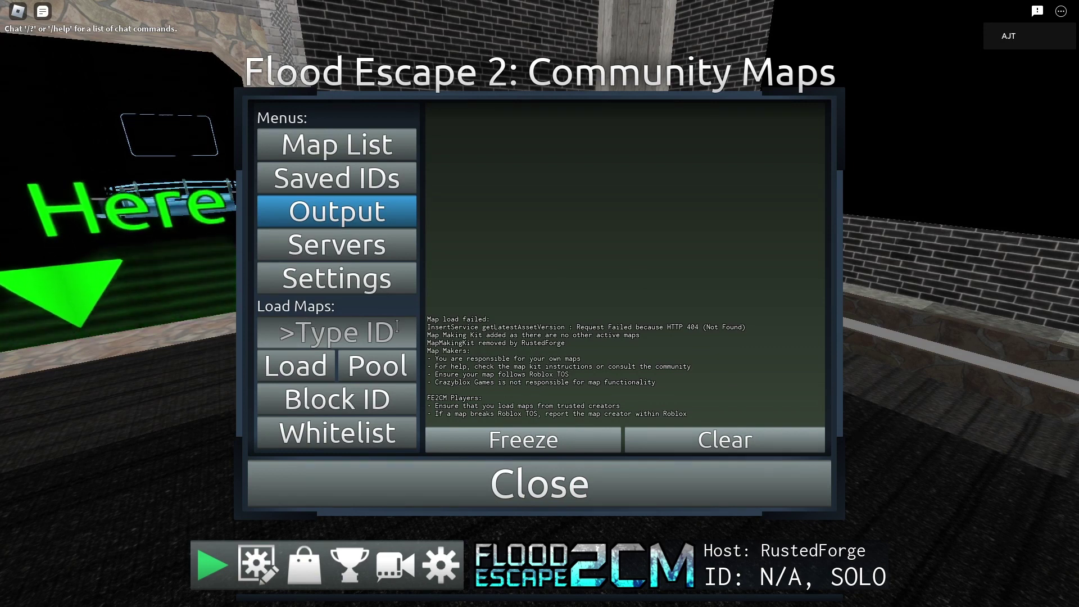
key(ctrl+v)
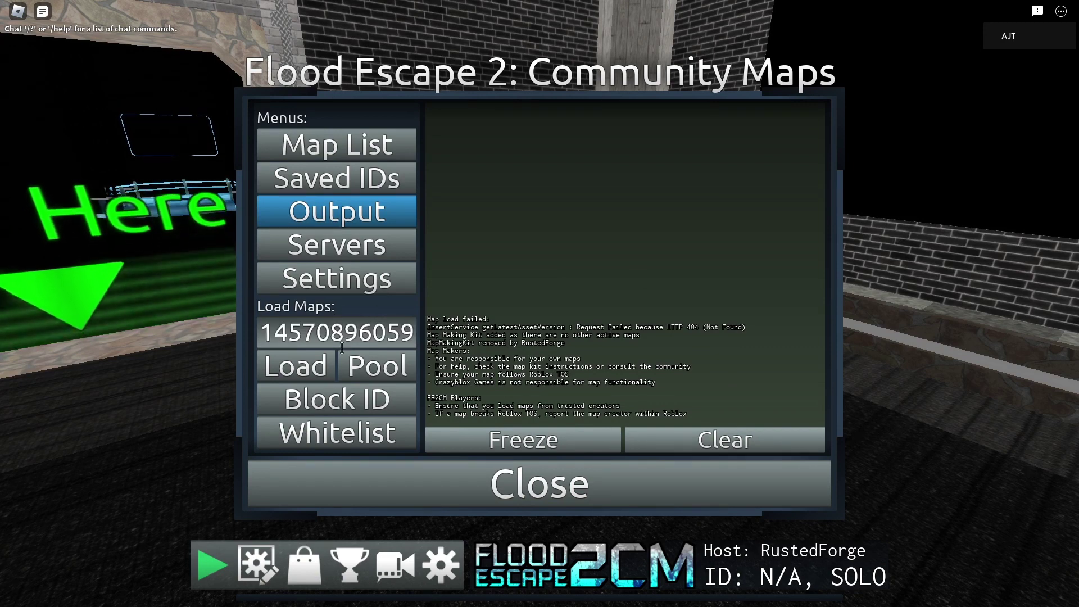
click(352, 439)
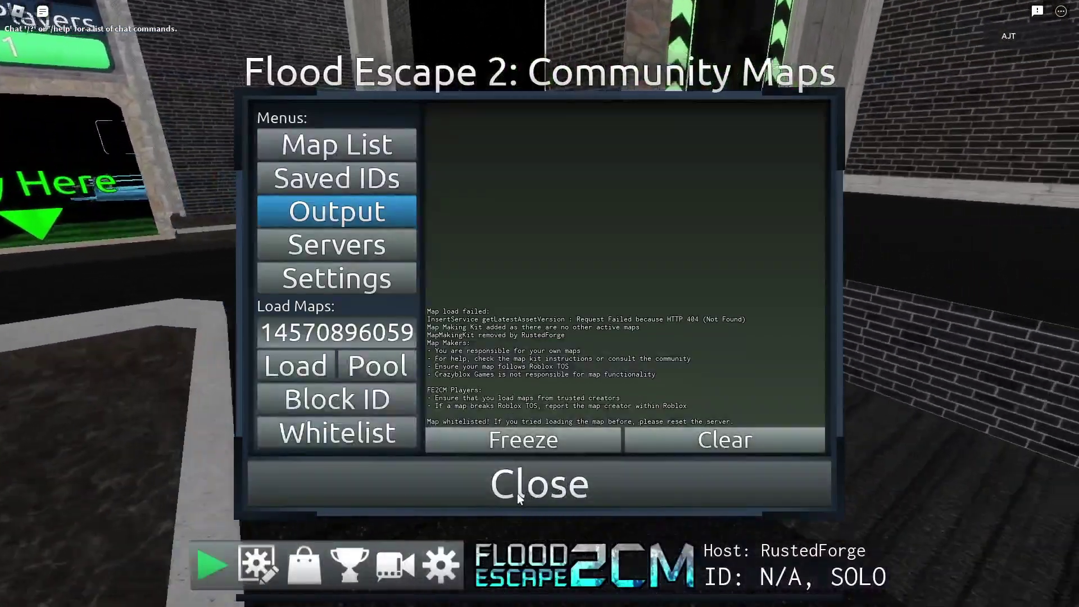
click(518, 495)
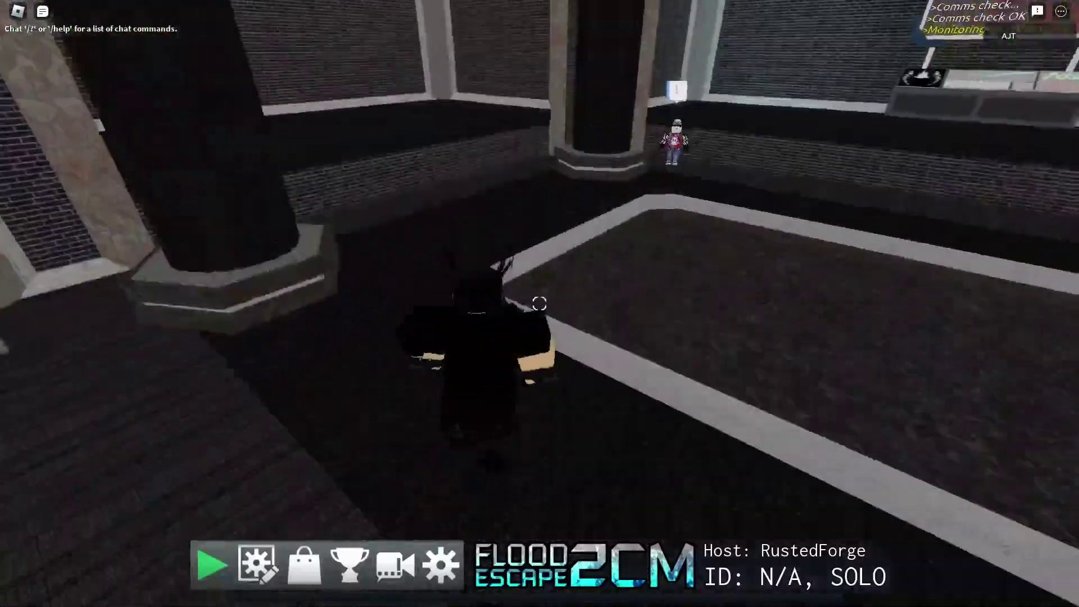
key(w)
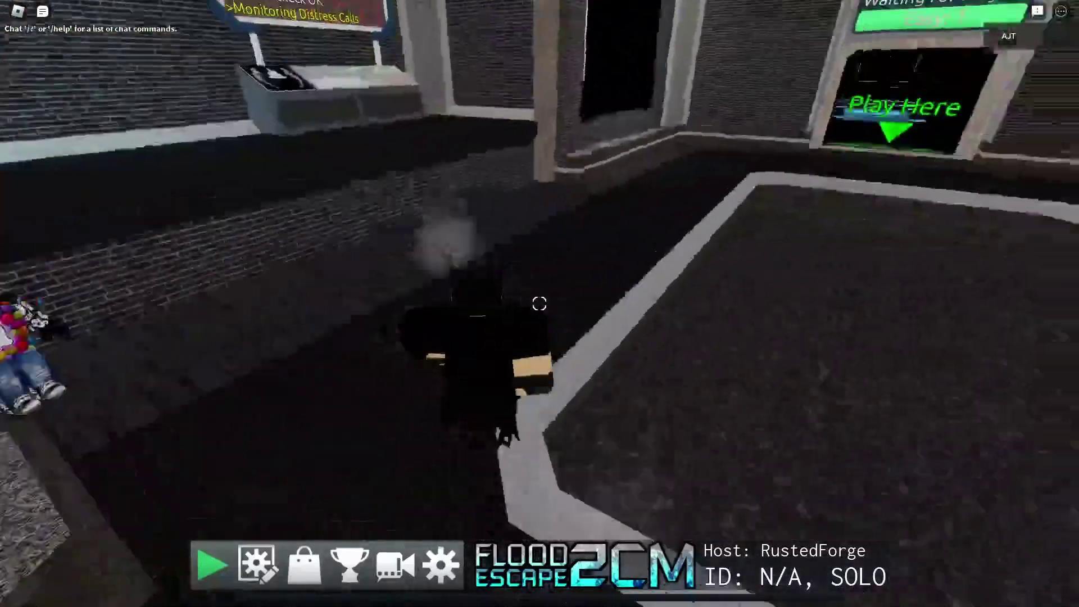
key(w)
key(shift)
right_drag(543, 290, 554, 290)
key(w)
key(space)
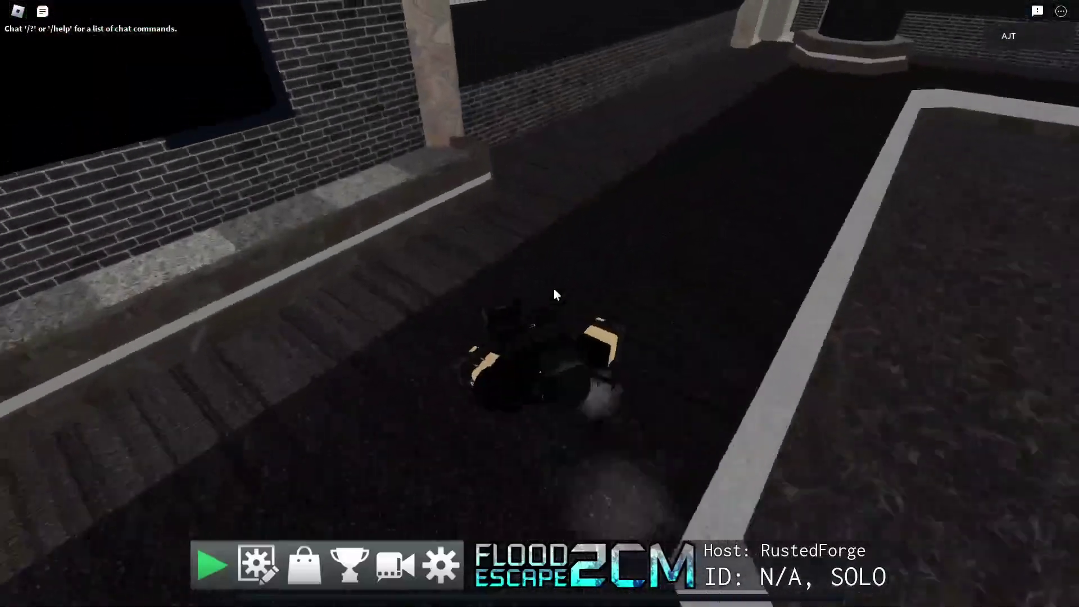
key(shift)
key(w)
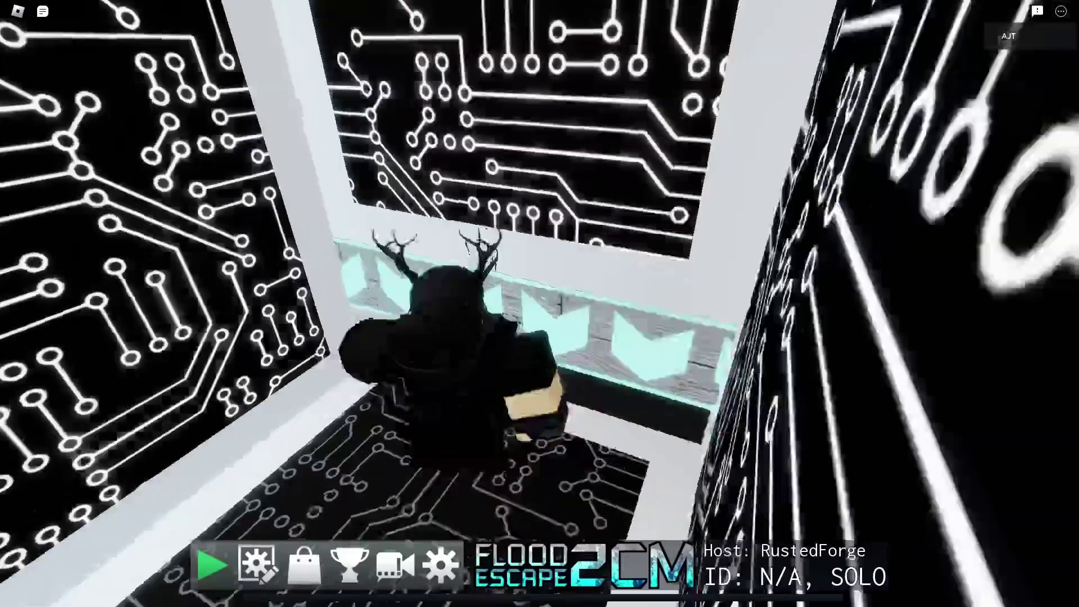
key(w)
key(shift)
right_drag(540, 303, 521, 271)
key(w)
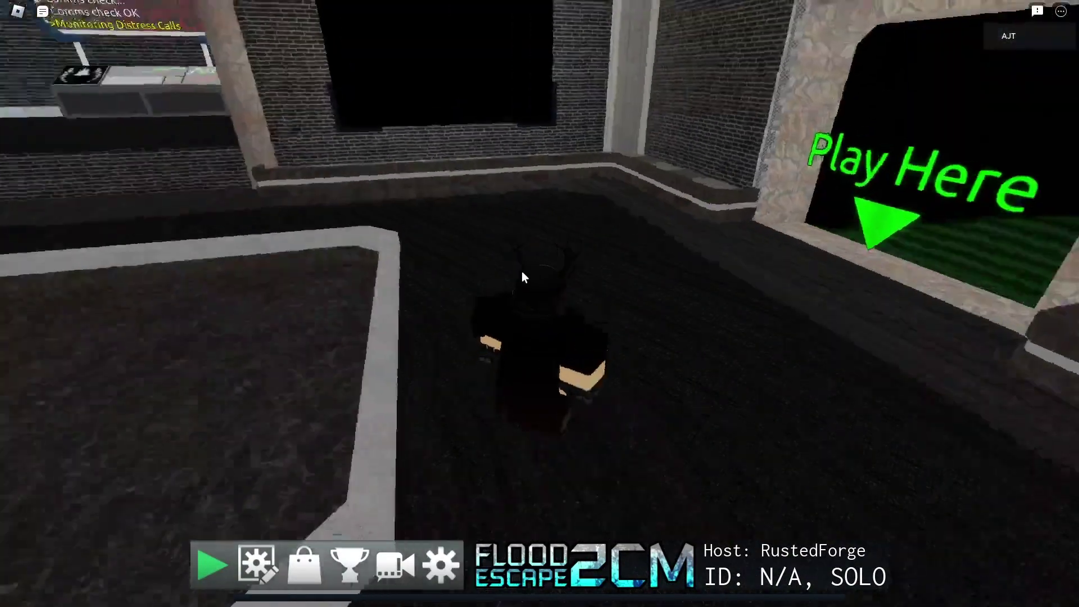
key(Left)
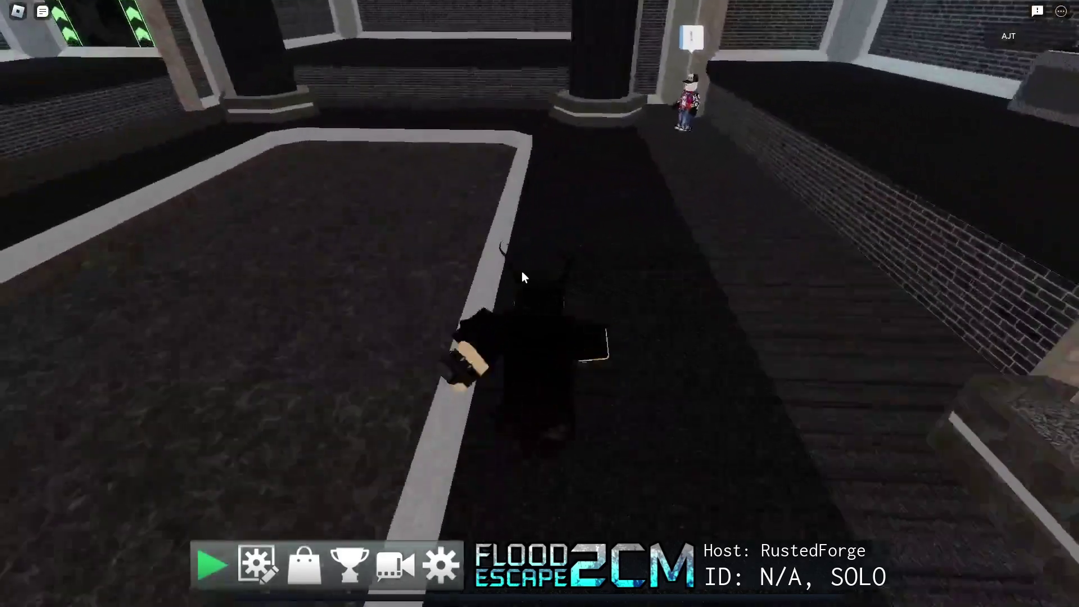
key(Left)
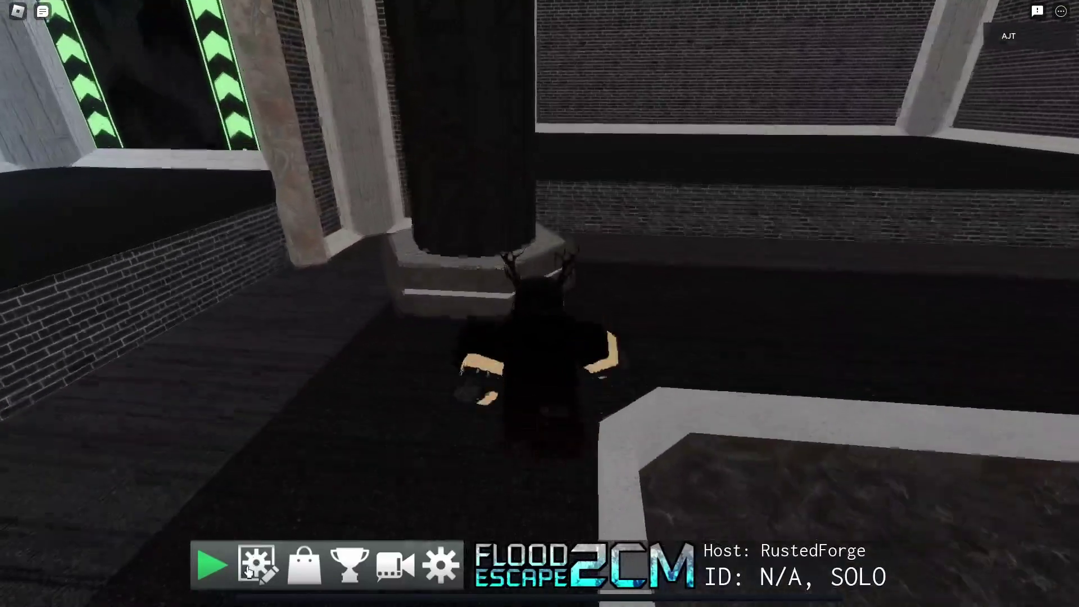
Examine the Servers options in the community maps menu for a way to reset the server
click(256, 556)
key(Right)
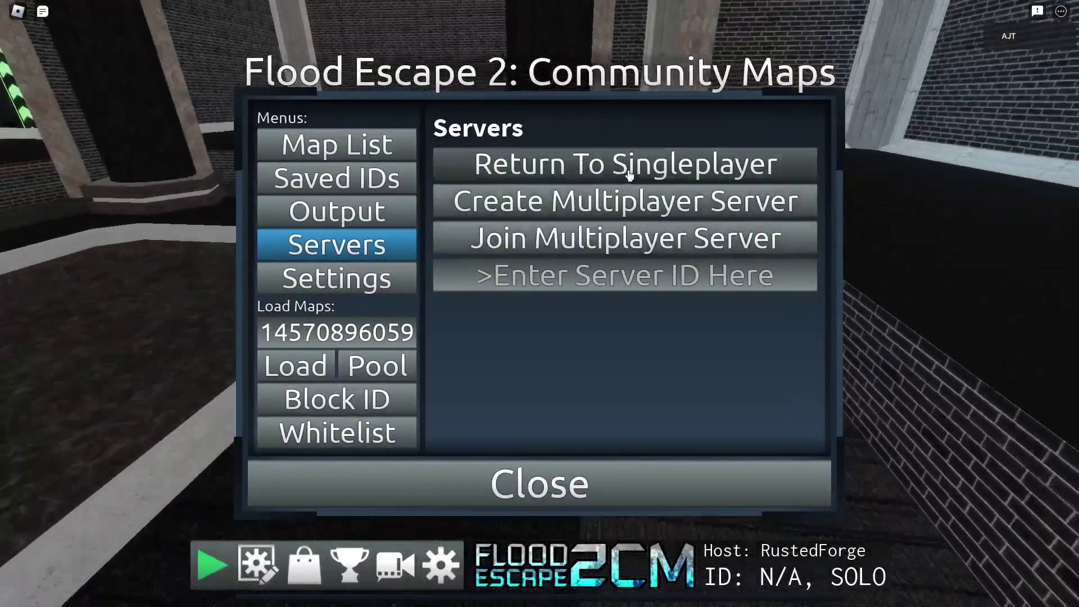
key(Right)
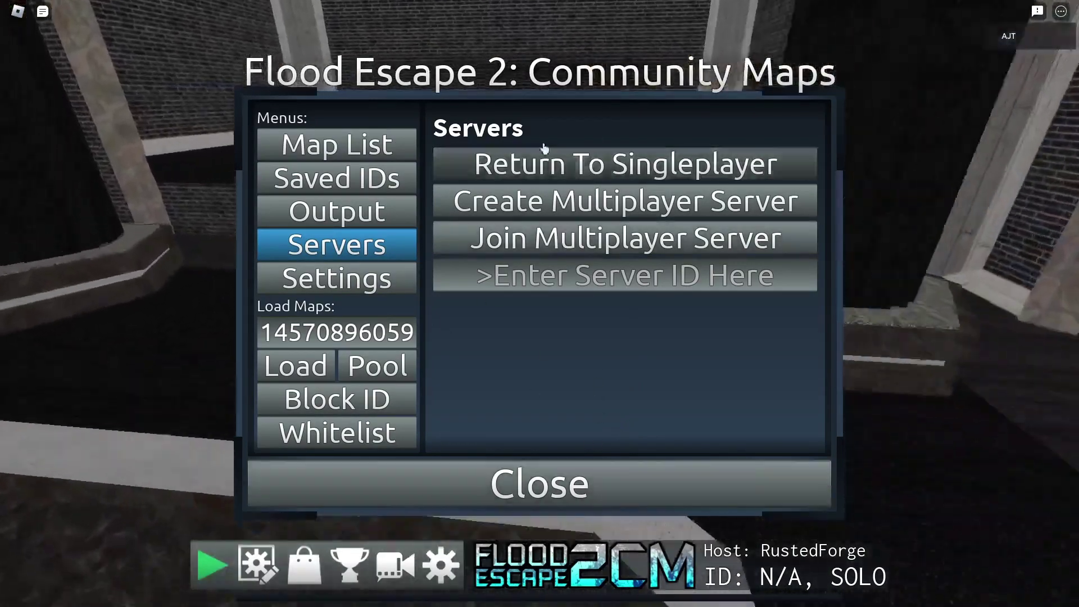
key(Right)
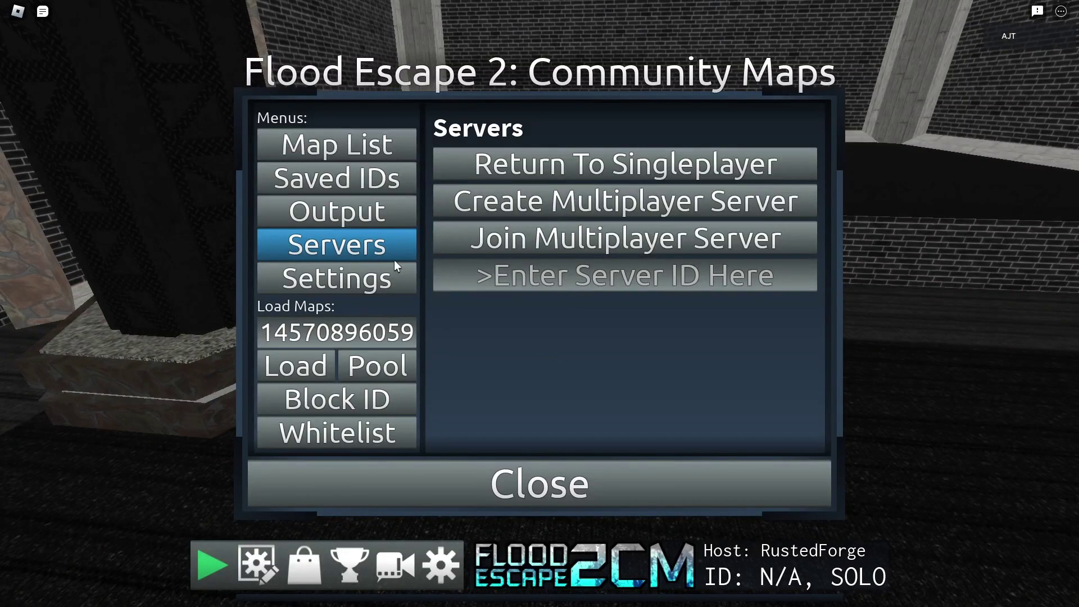
key(Left)
Show the Output log and try to load the whitelisted map by its numeric asset ID
click(337, 212)
key(Left)
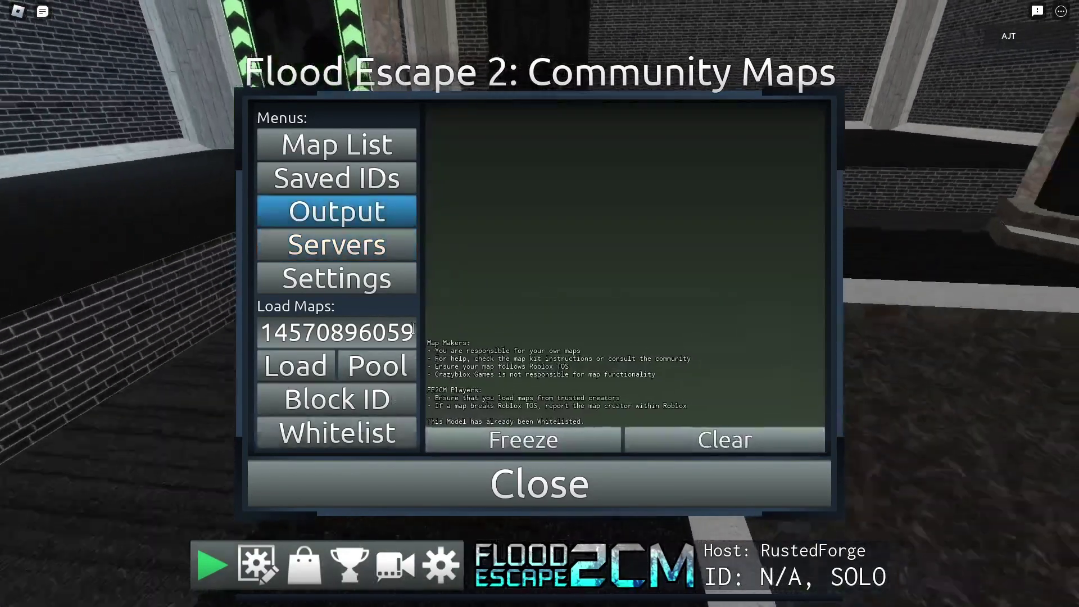
key(Left)
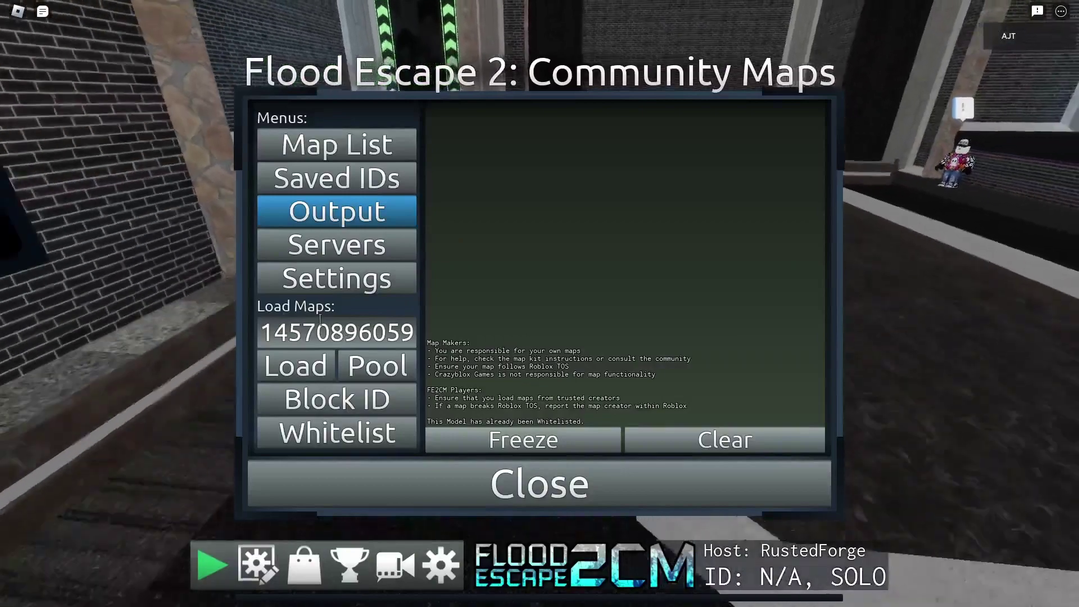
key(w)
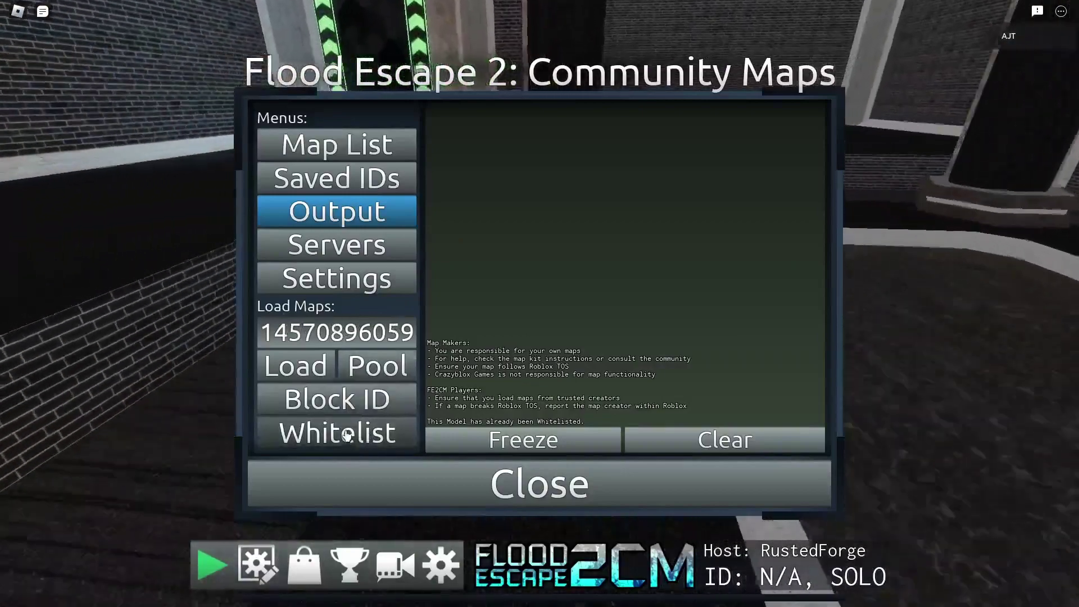
key(w)
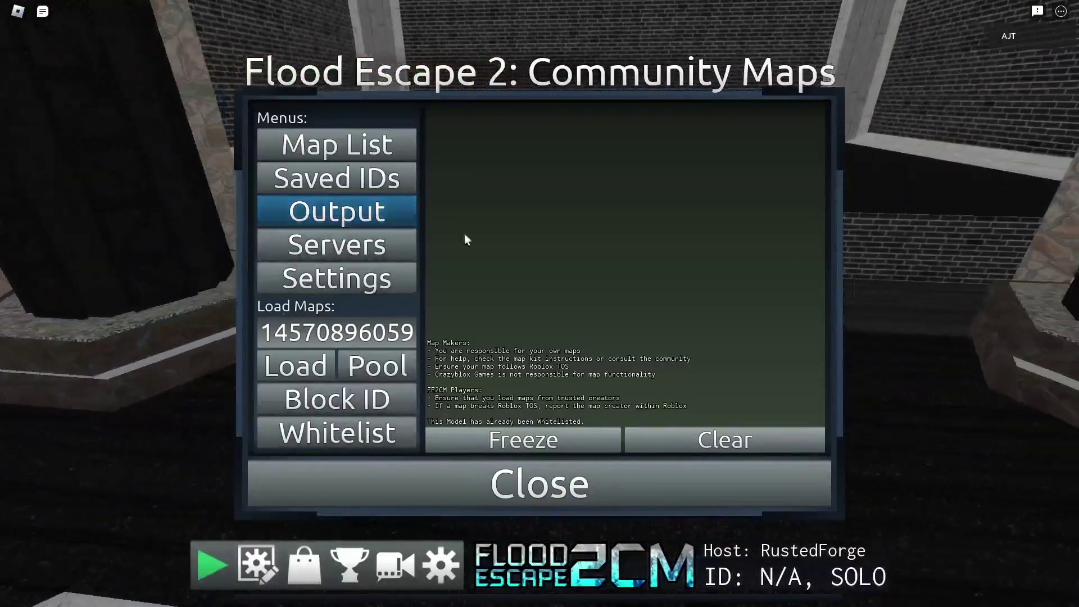
key(w)
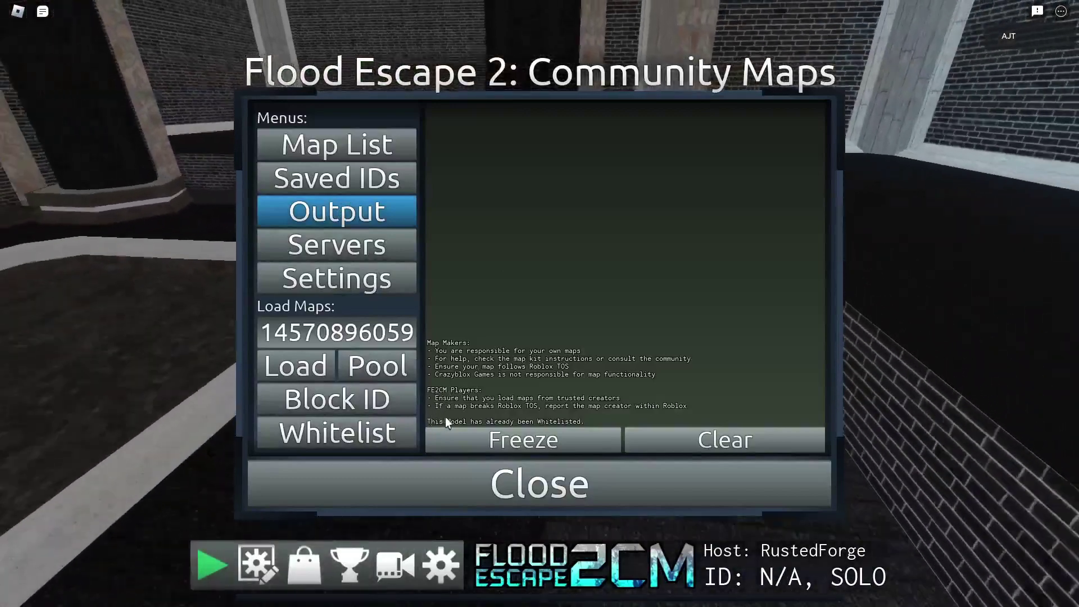
key(s)
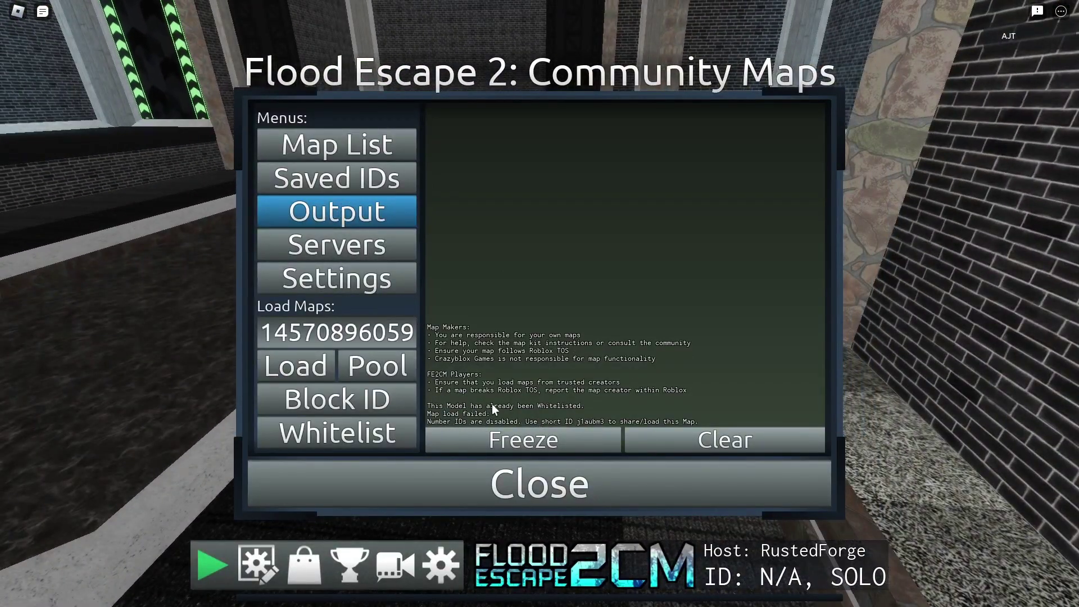
Replace the map ID with the short ID "j1aubm3", load the map and close the community maps menu
key(BackSpace)
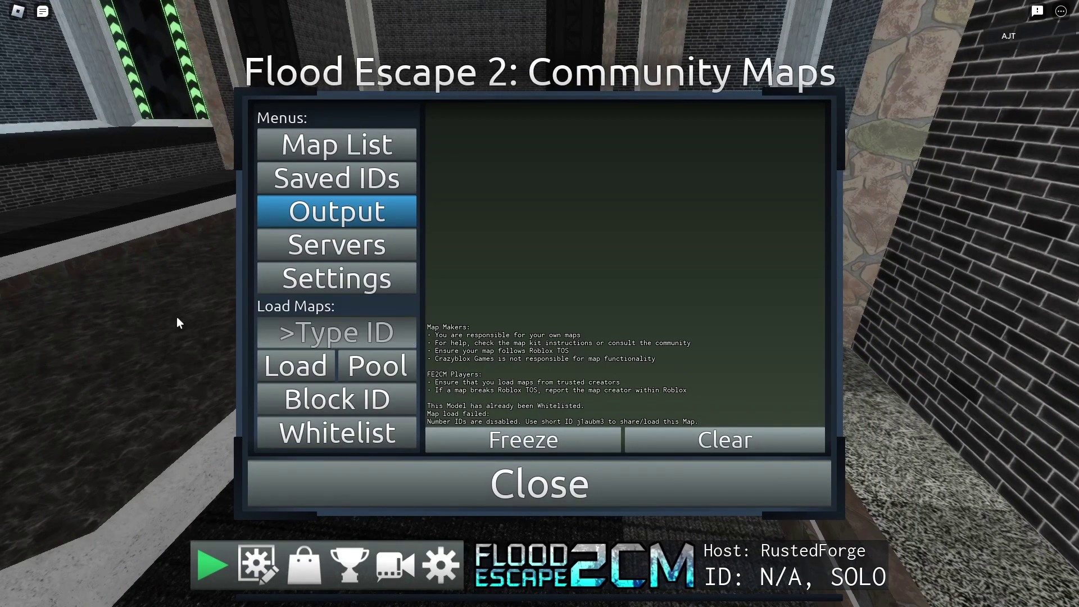
text(j1au)
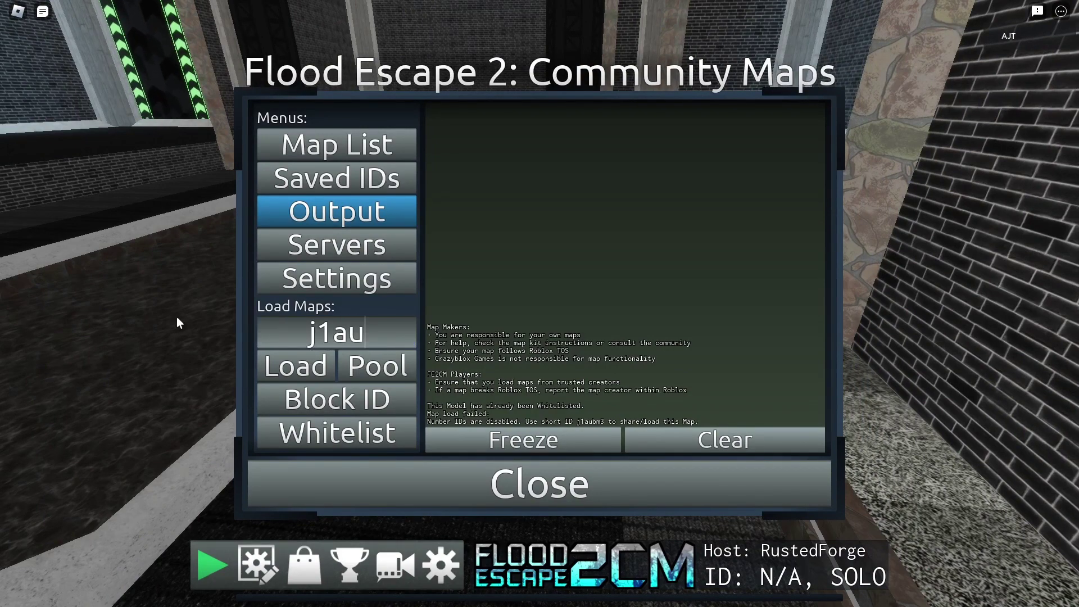
text(bm3)
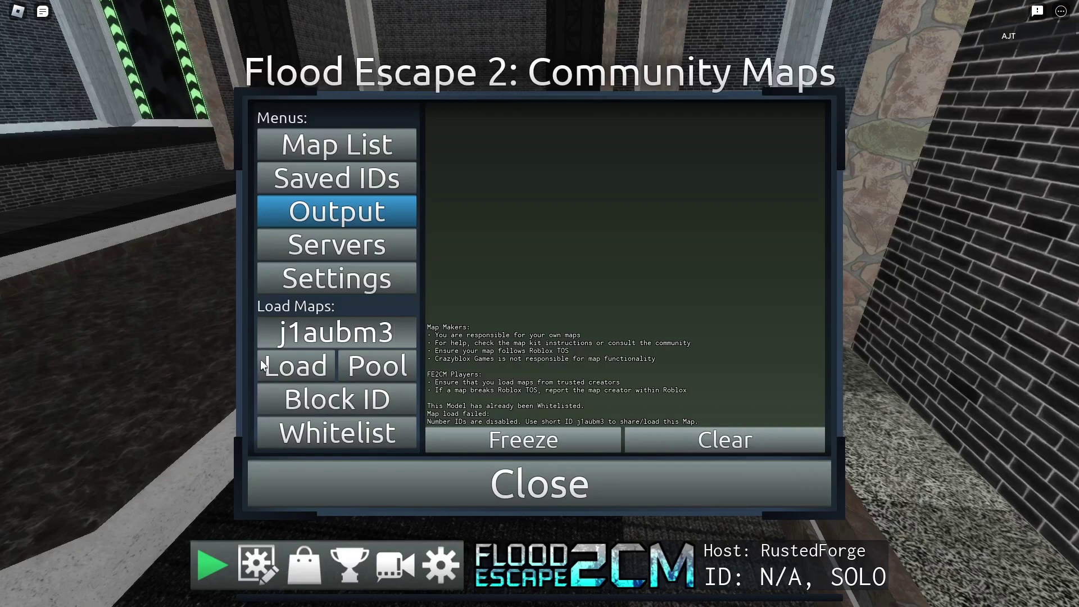
click(293, 370)
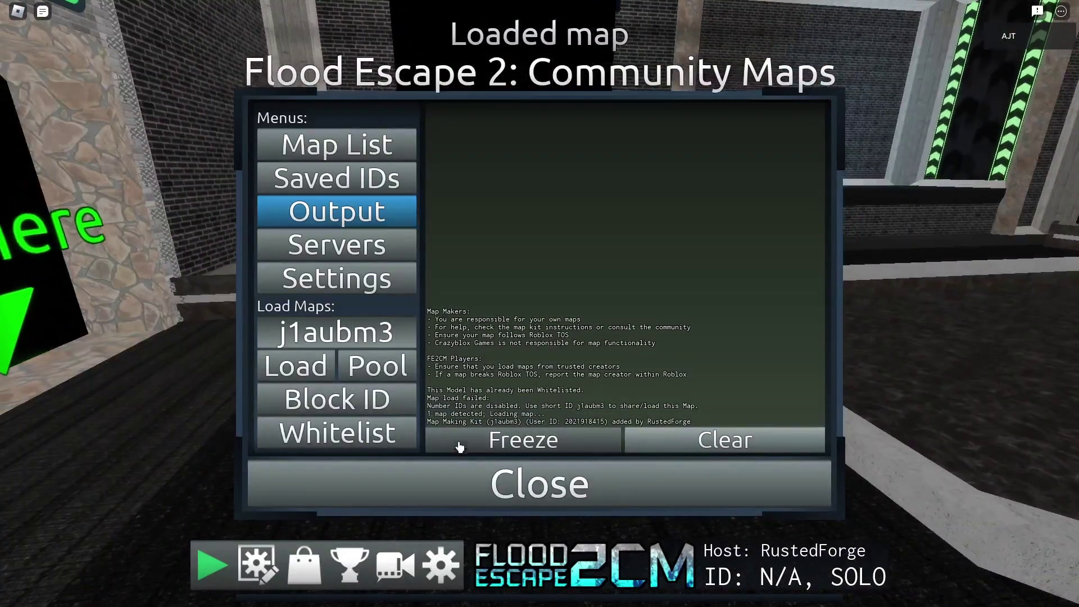
click(496, 500)
Remove the "Add Notes For Your Map Here!" map from the active Map List
click(258, 564)
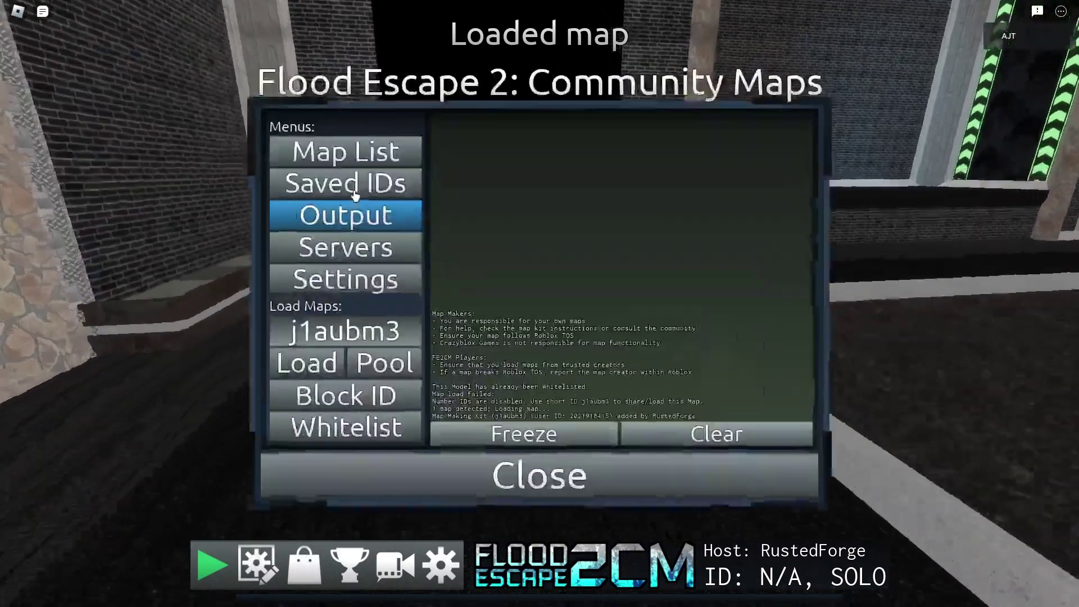
click(357, 146)
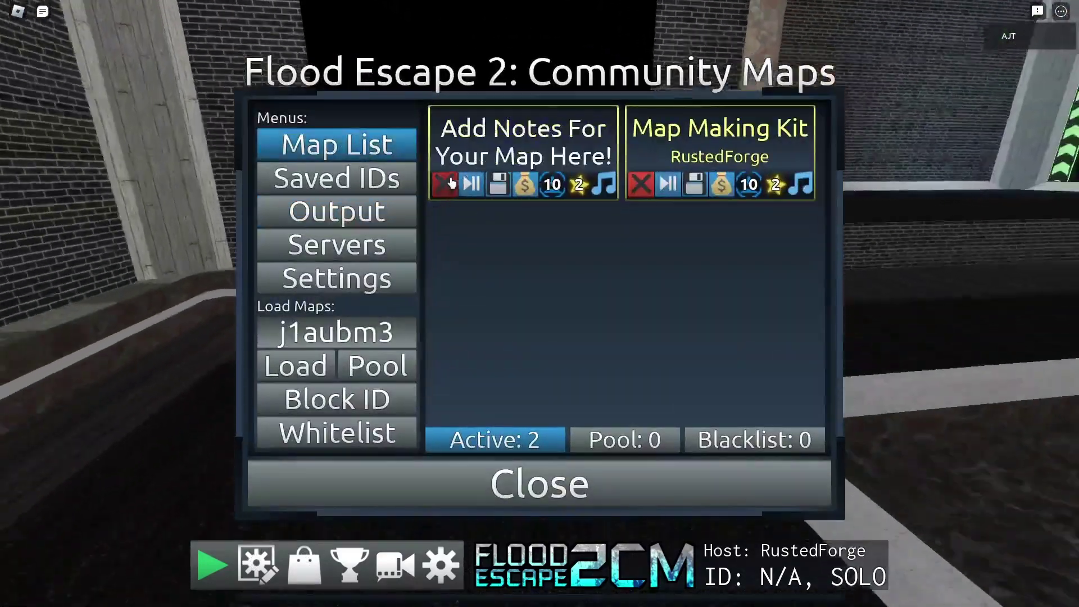
click(451, 182)
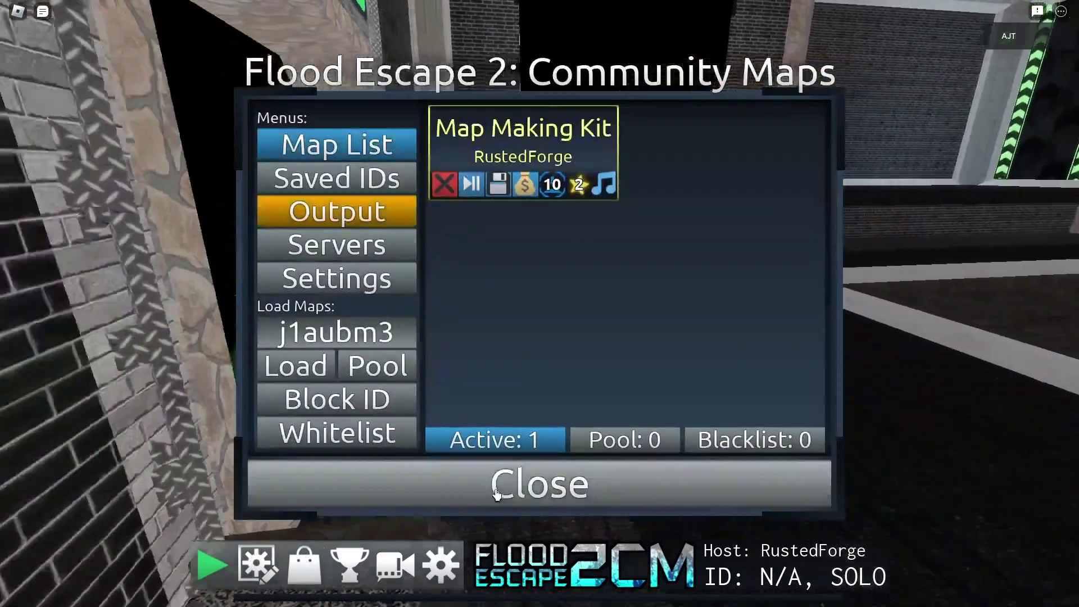
Close the community maps menu and play the Map Making Kit map, leaving the red starting area toward the grass platform
click(483, 489)
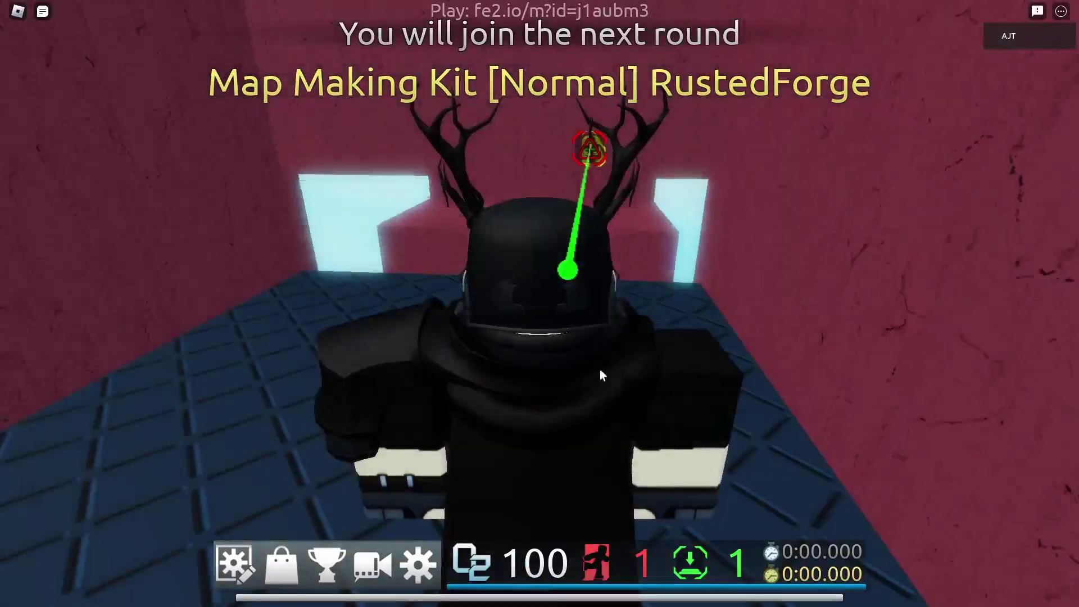
key(w)
key(shift)
key(space)
key(shift)
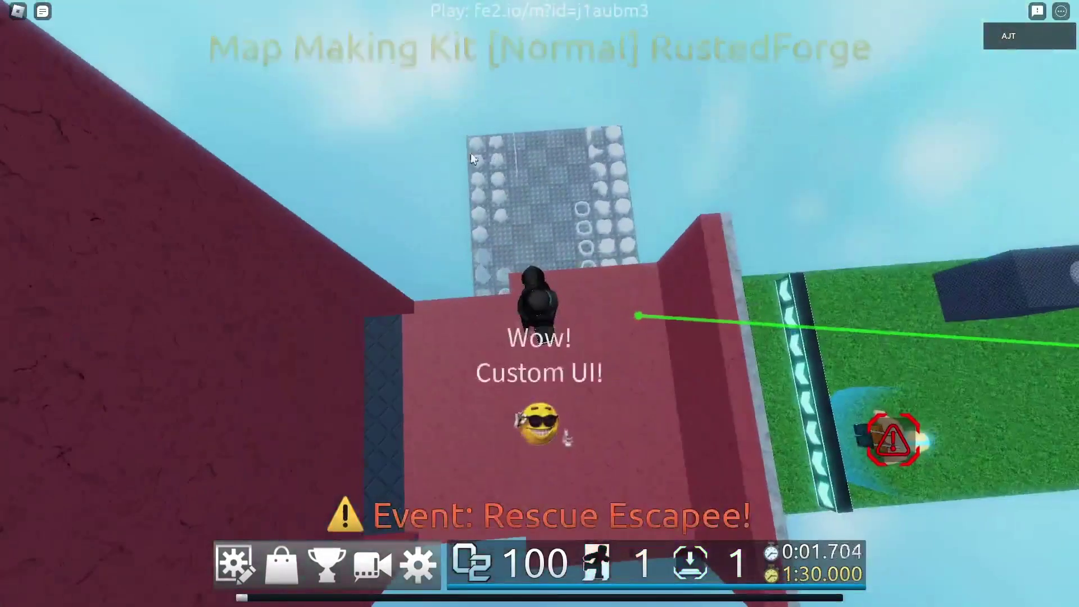
right_drag(470, 153, 413, 358)
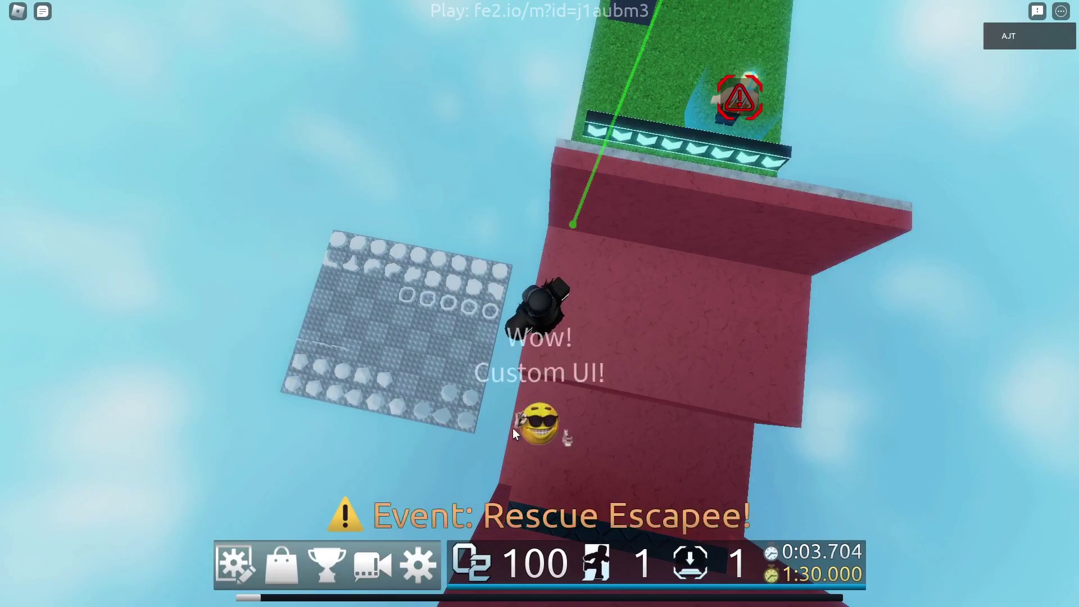
Cross to the grass platform and pick up the stranded escapee for the rescue event
key(w)
key(space)
right_drag(509, 416, 513, 402)
key(shift)
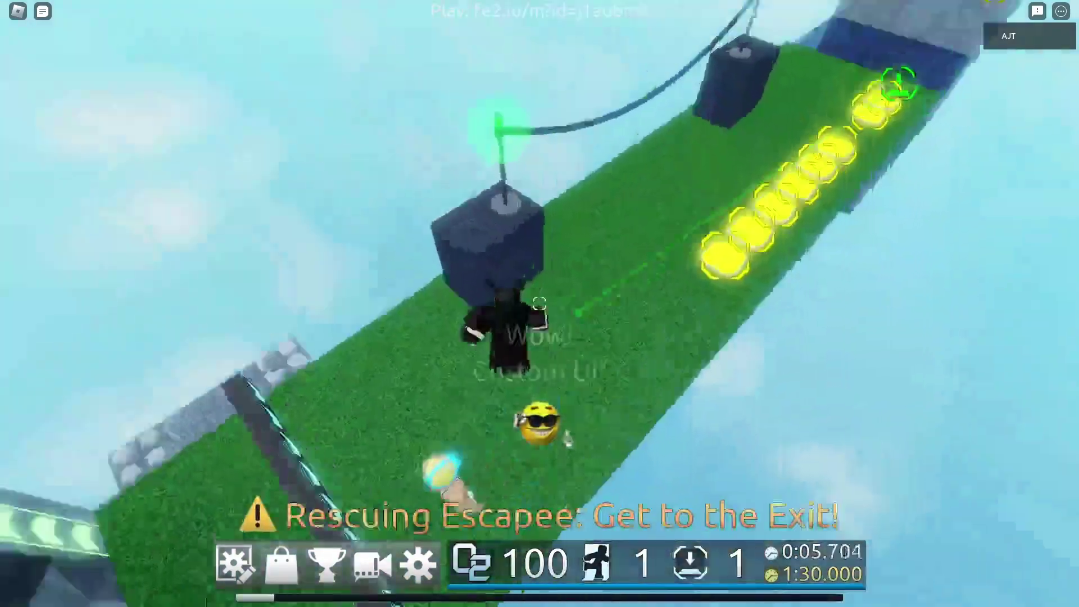
Run along the row of map buttons on the grass platform and activate them through Button #9
key(w)
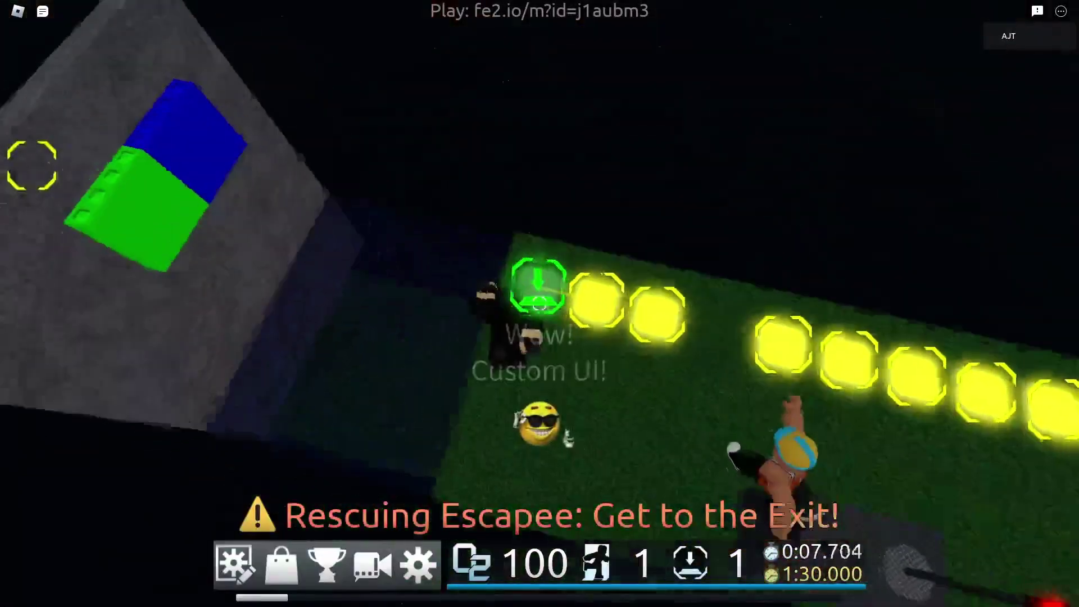
key(w)
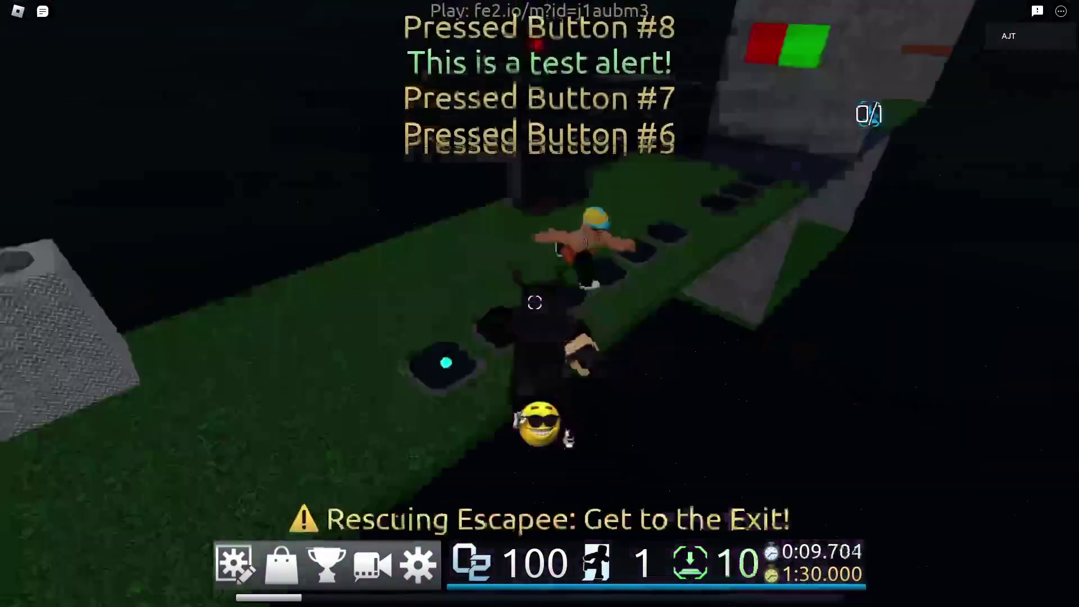
key(w)
key(w)
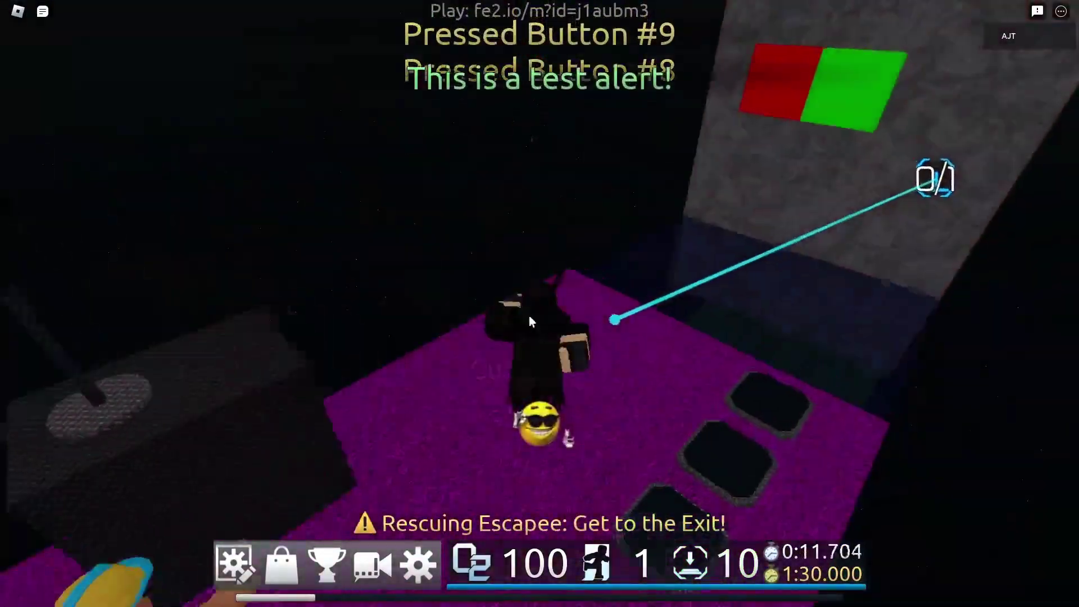
Swim through the flooded section to the raised purple platform and activate Button #10
key(w)
key(space)
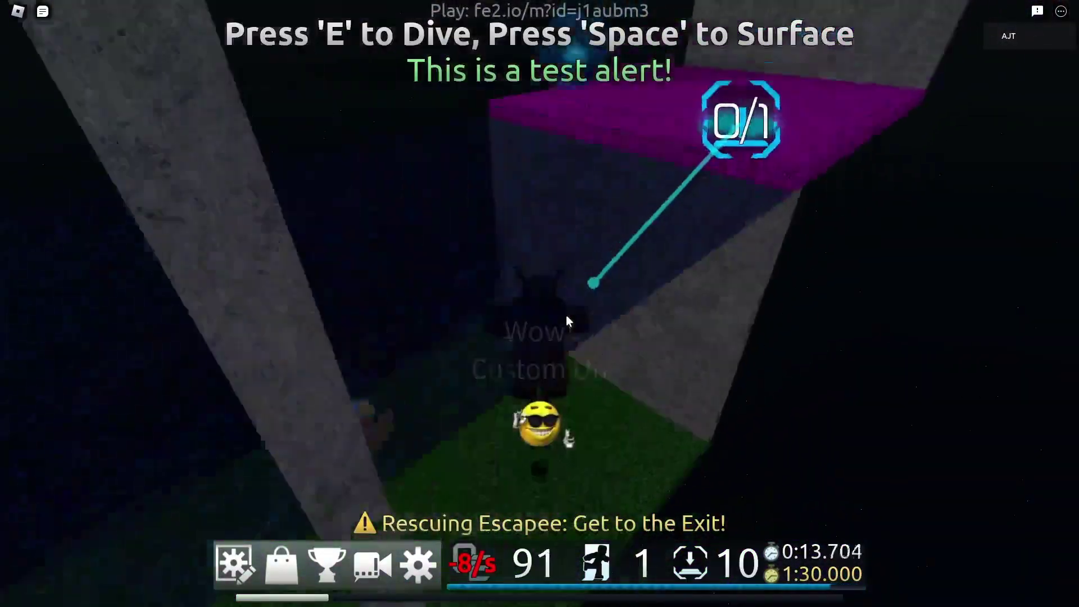
key(w)
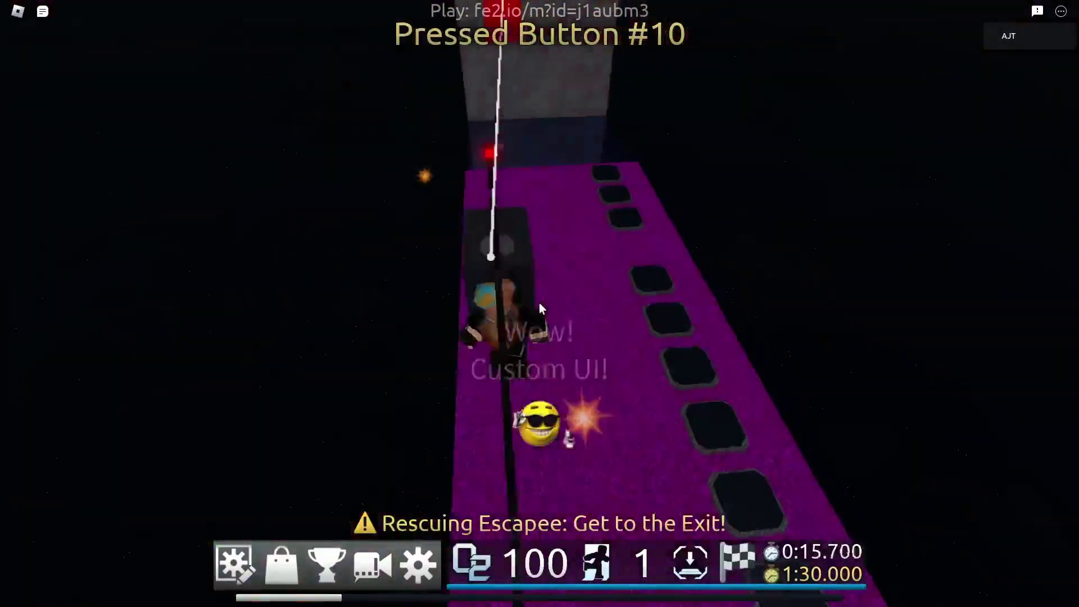
Carry the escapee through the water, collect the air bubble and climb to the map's exit
key(w)
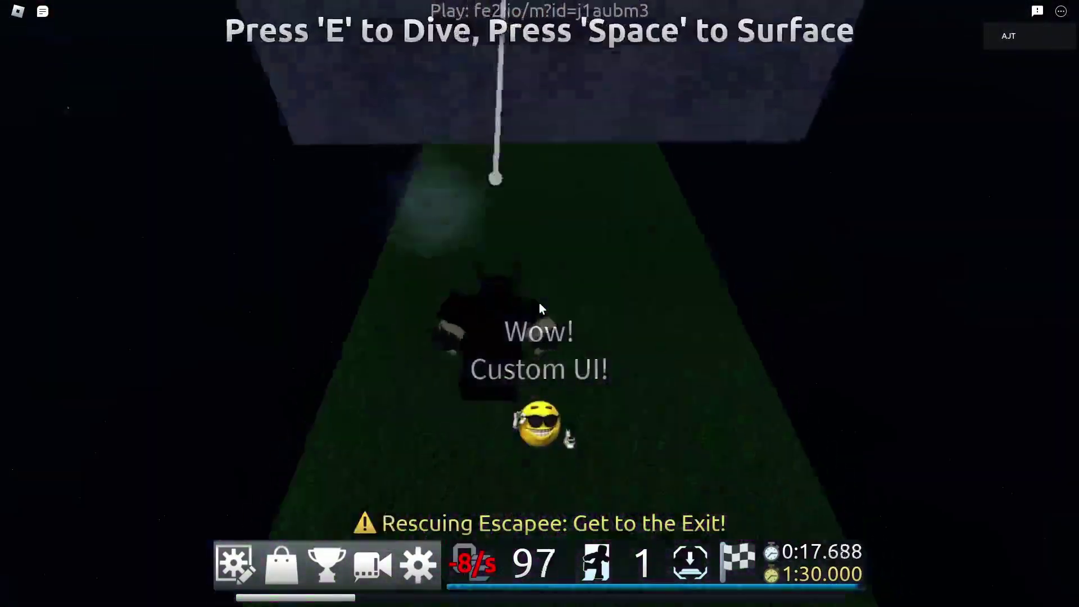
key(space)
key(w)
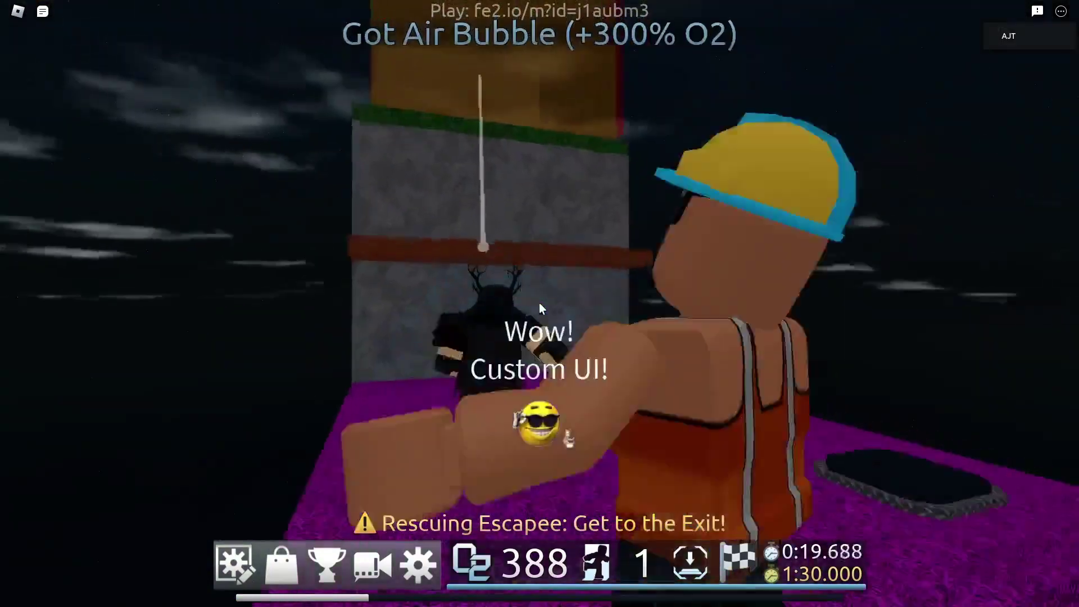
key(space)
key(space)
key(shift)
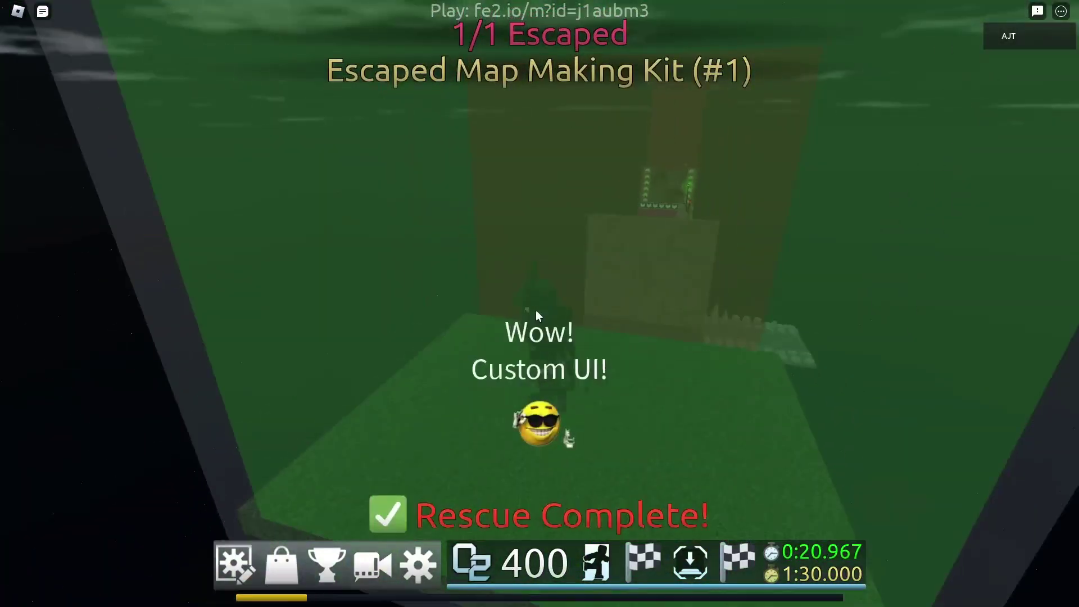
Stay for the next round of Map Making Kit and move out from the starting platform
right_drag(551, 314, 551, 314)
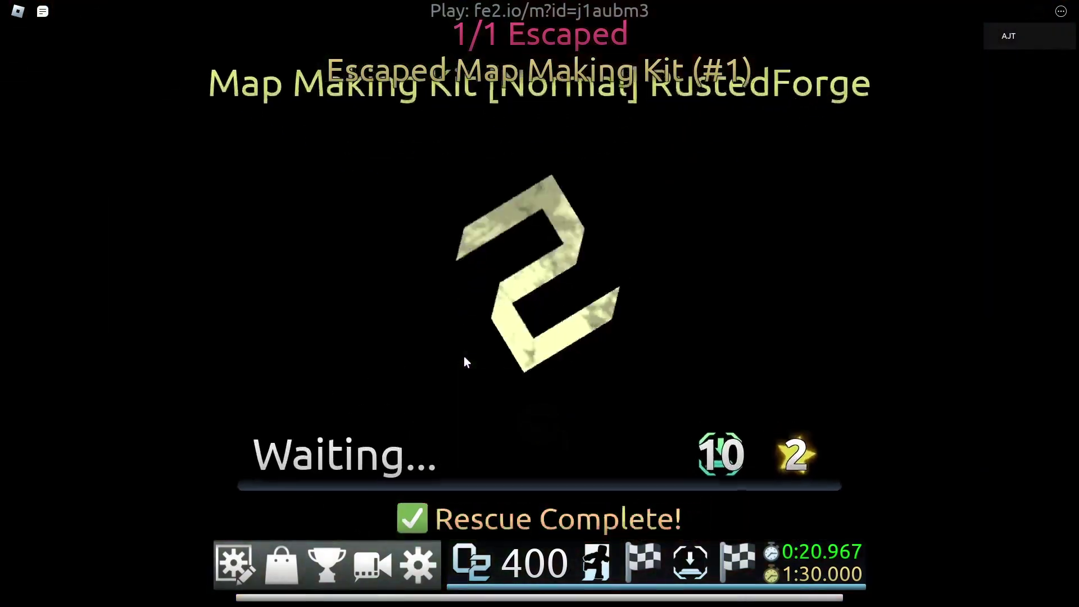
key(w)
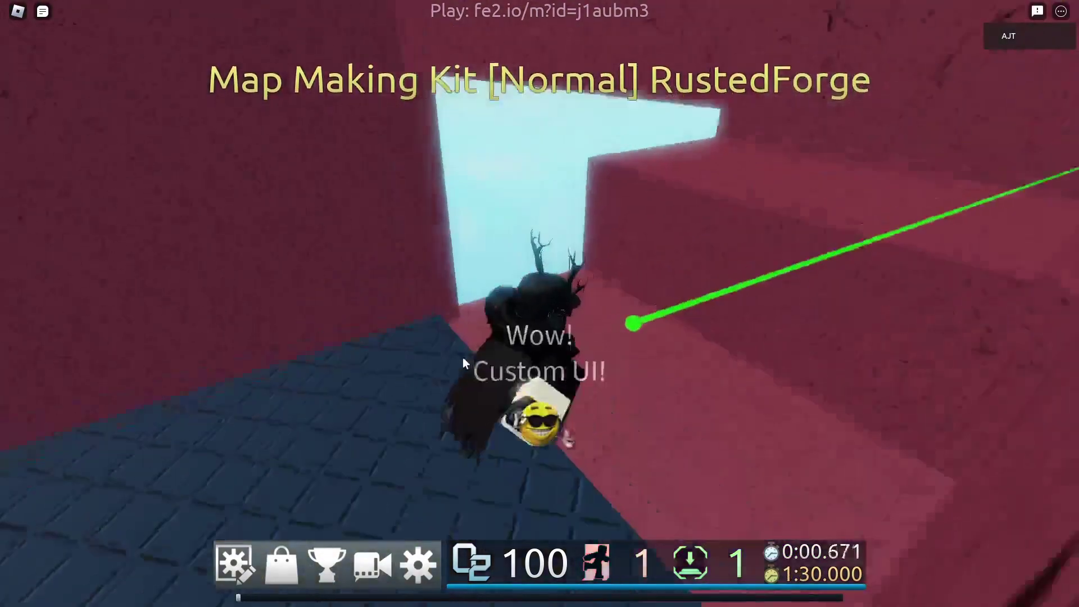